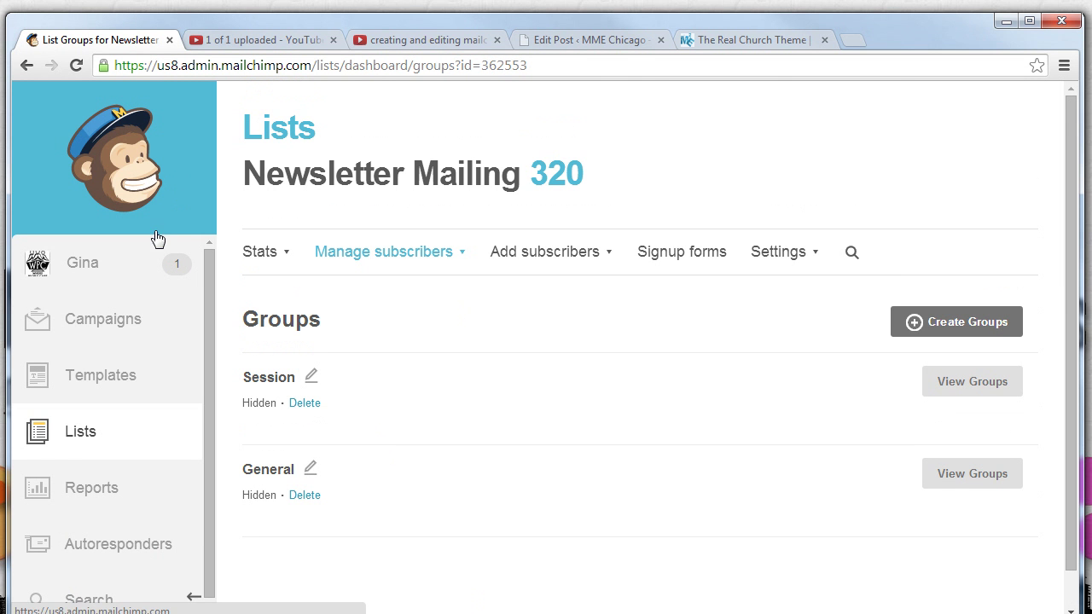
Step: Open the Newsletter Mailing list and go to its subscriber groups
left_click(78, 441)
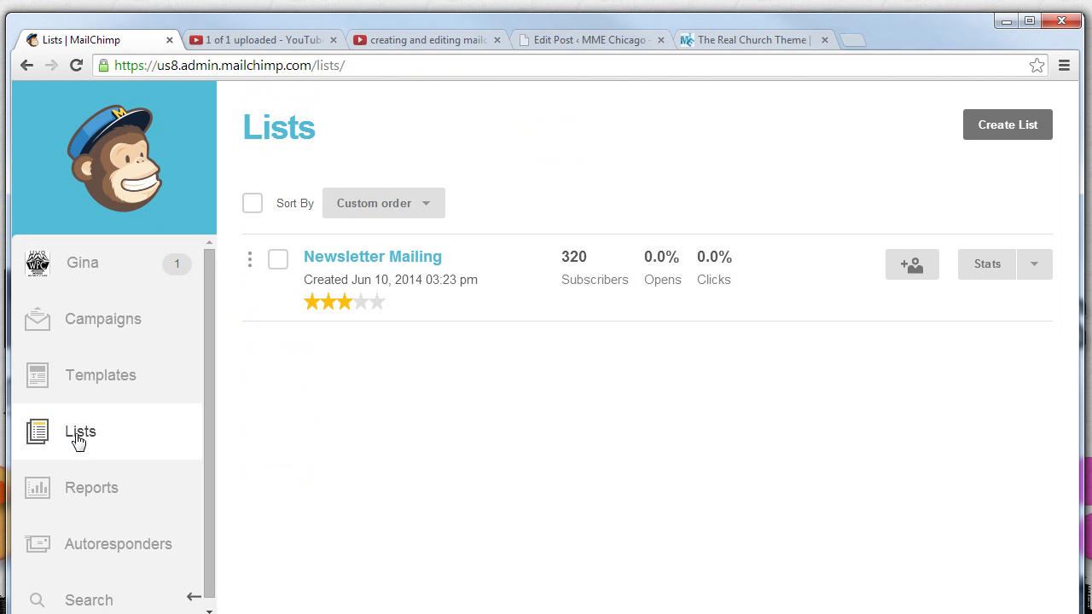
left_click(332, 261)
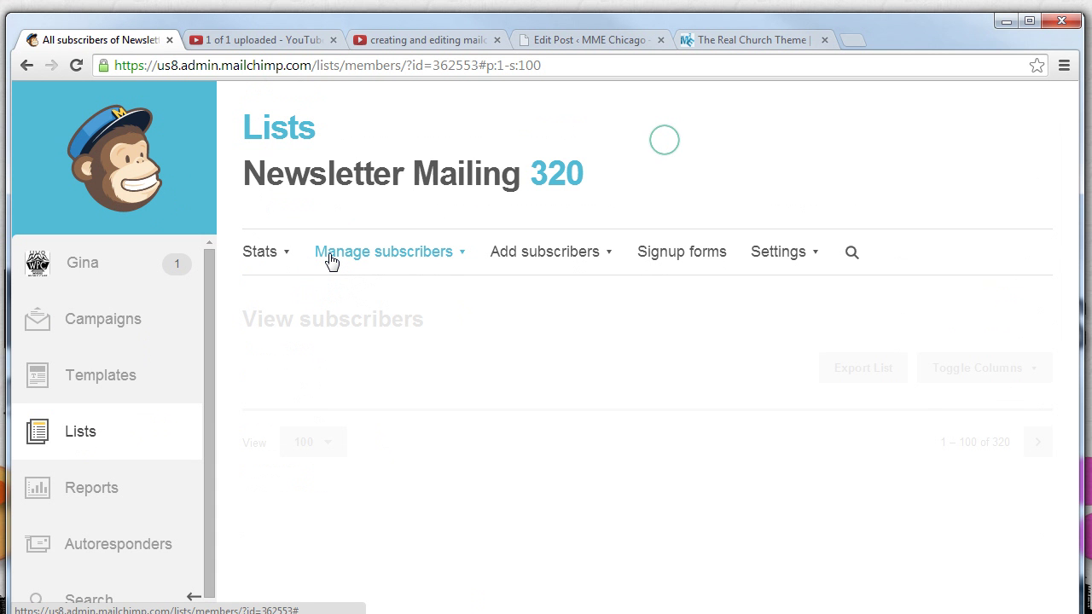
left_click(418, 258)
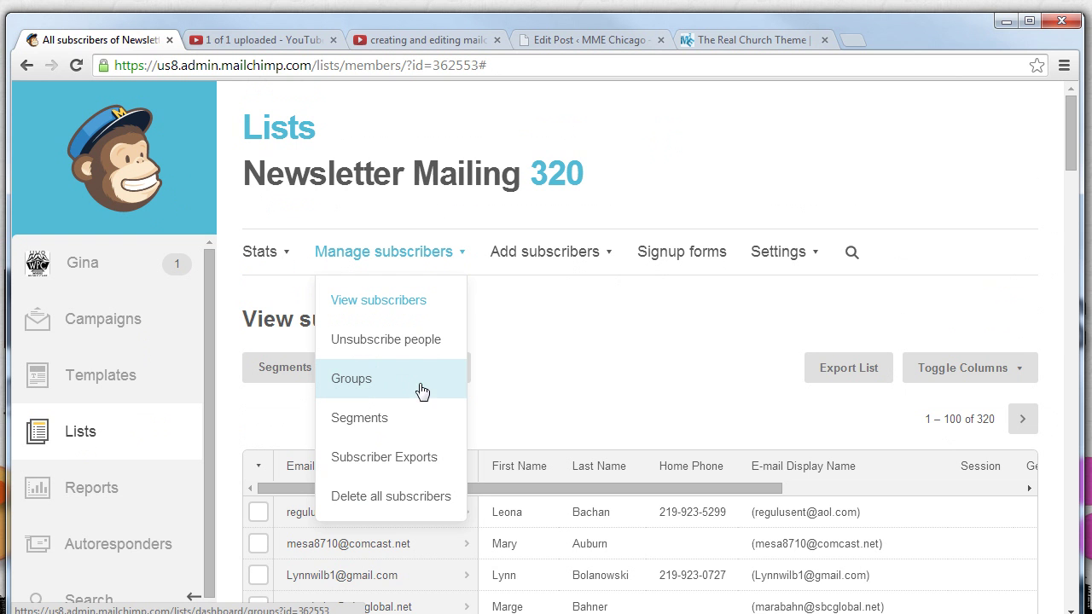
left_click(372, 390)
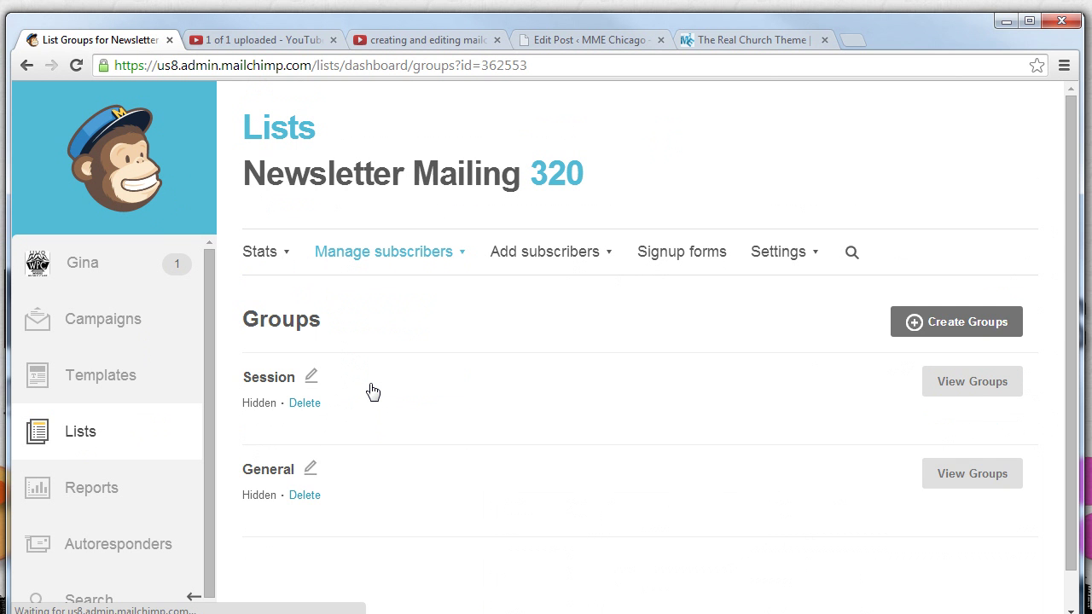
Step: Create a new set of groups hidden from the signup form, with the group title Volunteers
scroll(373, 391, "down", 1)
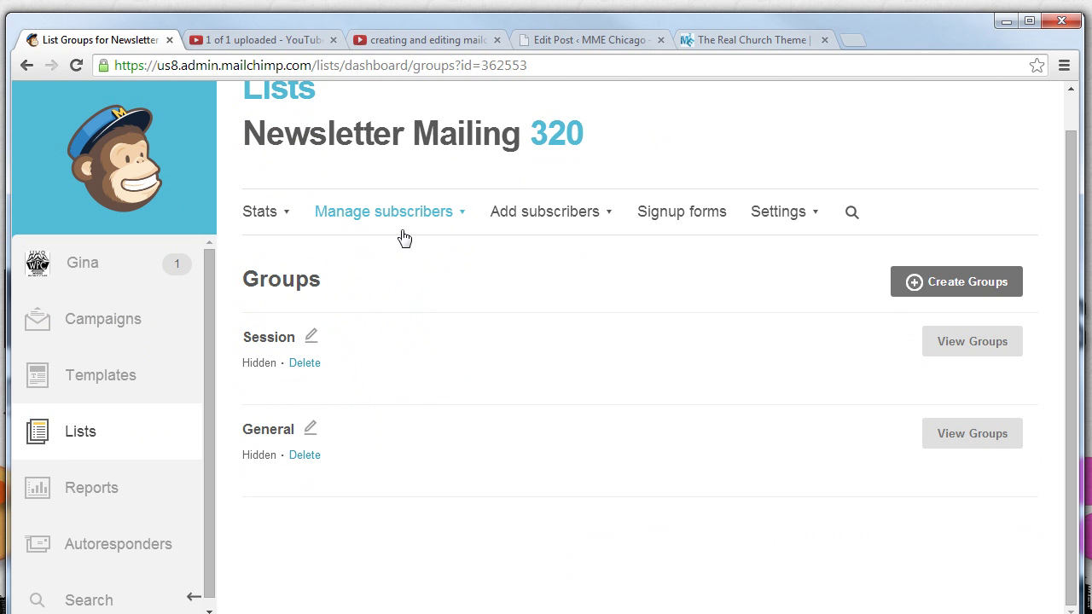
left_click(963, 285)
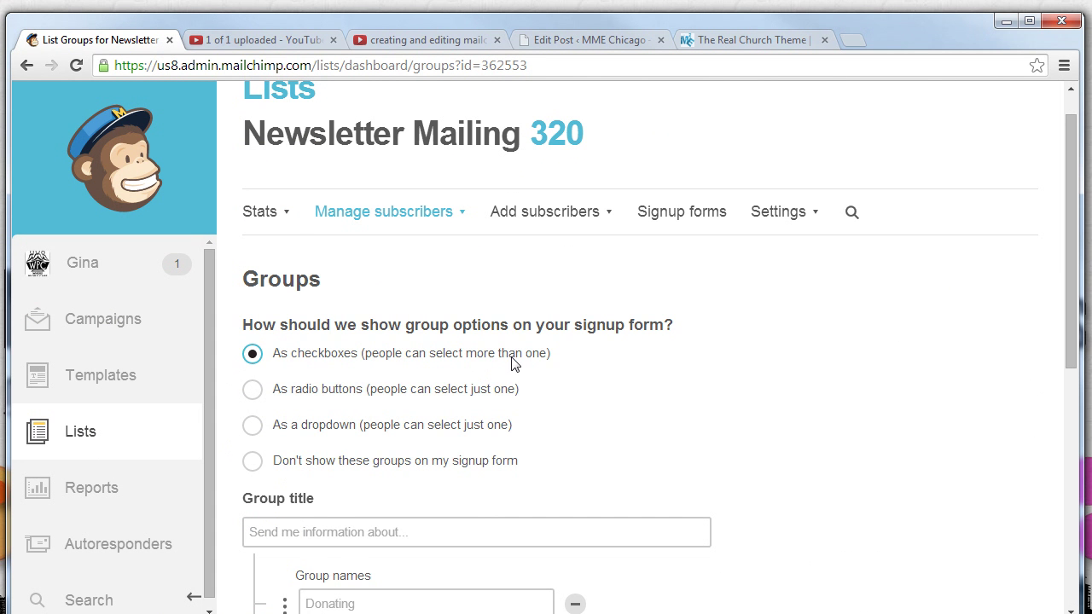
scroll(341, 375, "down", 1)
left_click(253, 406)
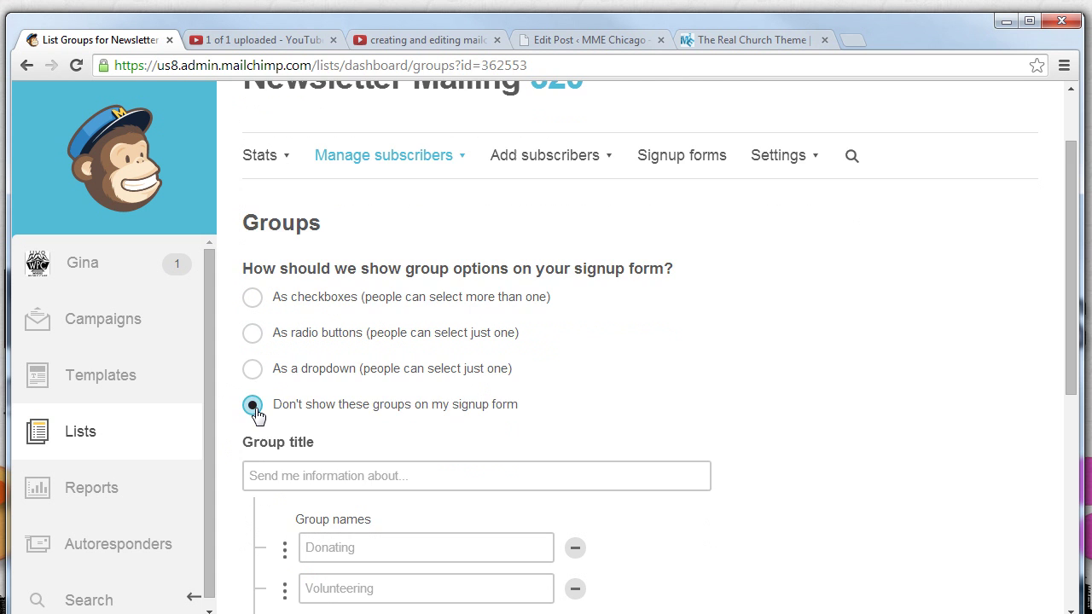
scroll(254, 411, "down", 1)
left_click(300, 419)
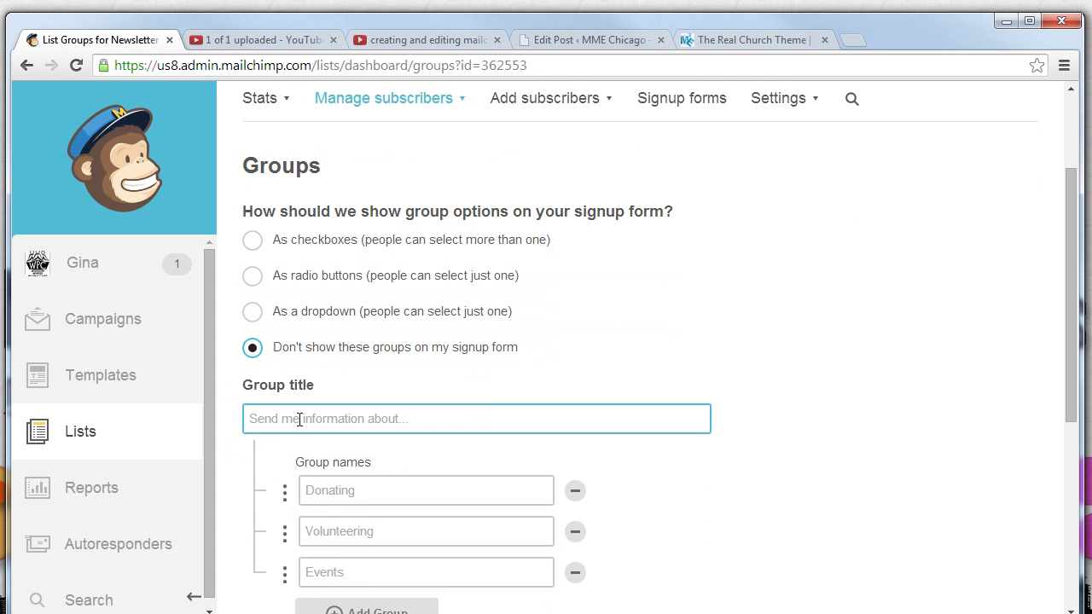
type("Volunteers")
Step: Name the first three Volunteers groups Men, Women and Children, and add a fourth empty group entry
left_click(348, 490)
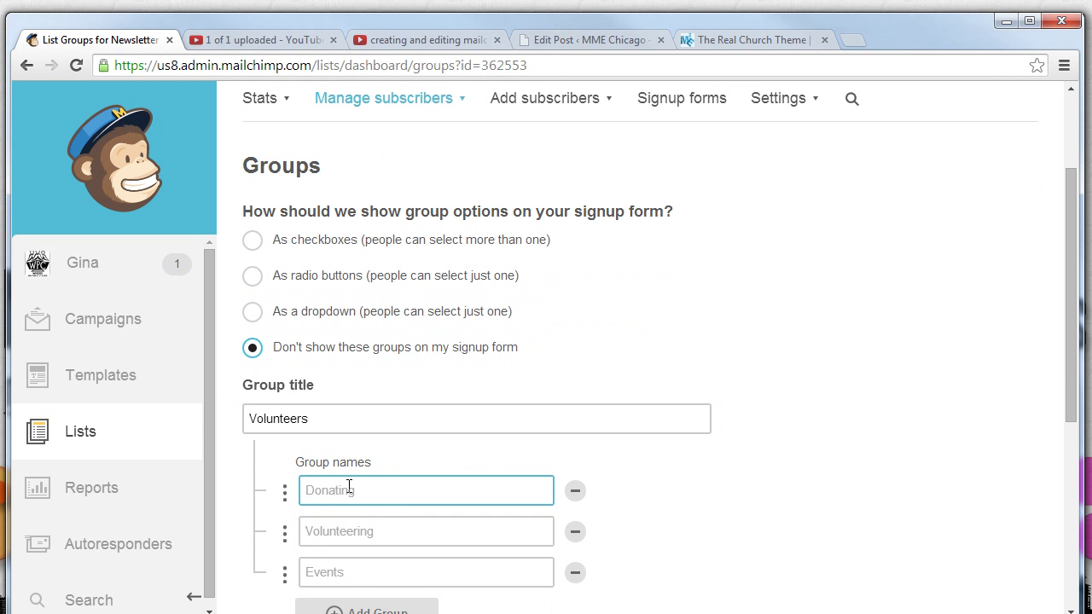
type("Men")
left_click(352, 526)
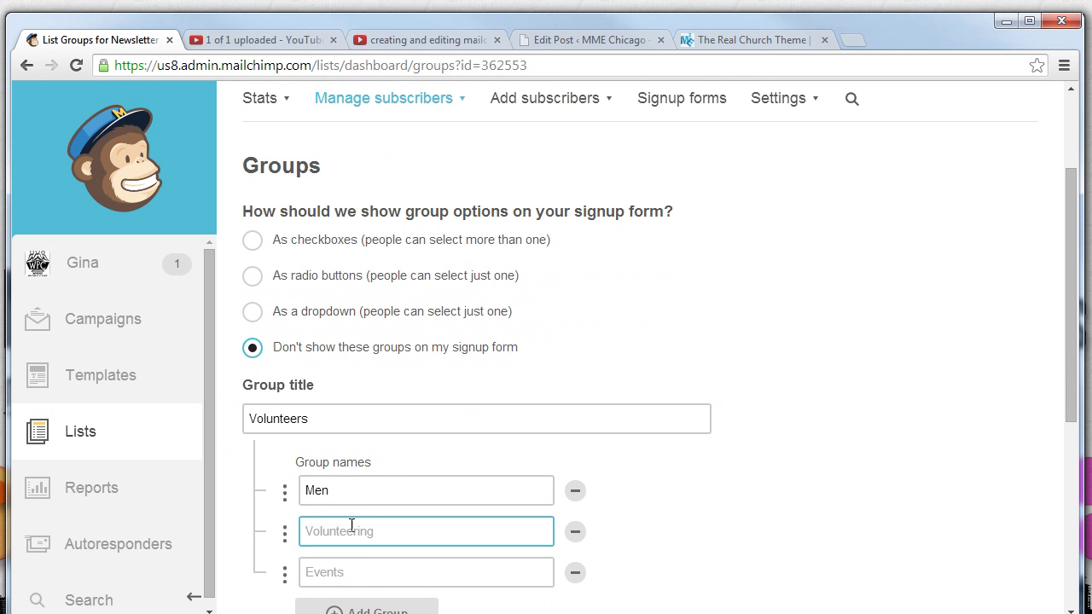
type("Women")
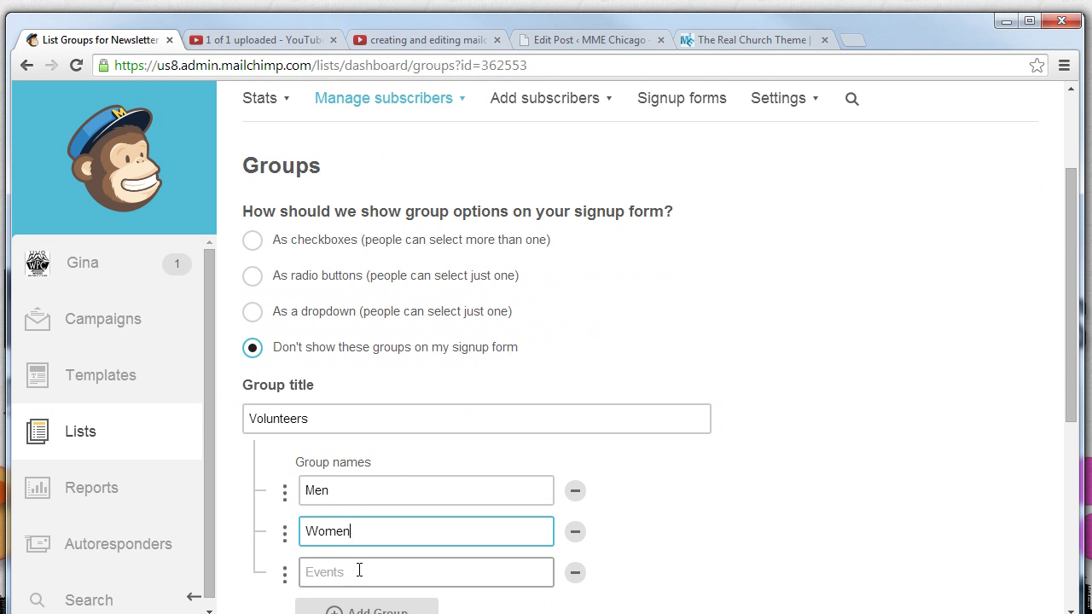
left_click(359, 571)
type("Children")
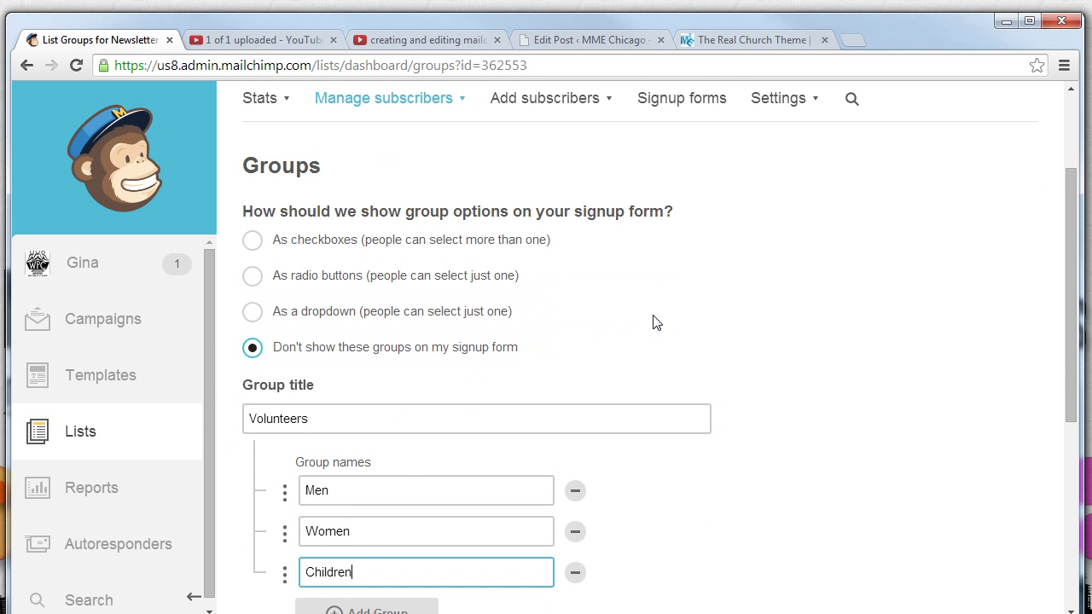
scroll(654, 321, "down", 2)
left_click(362, 454)
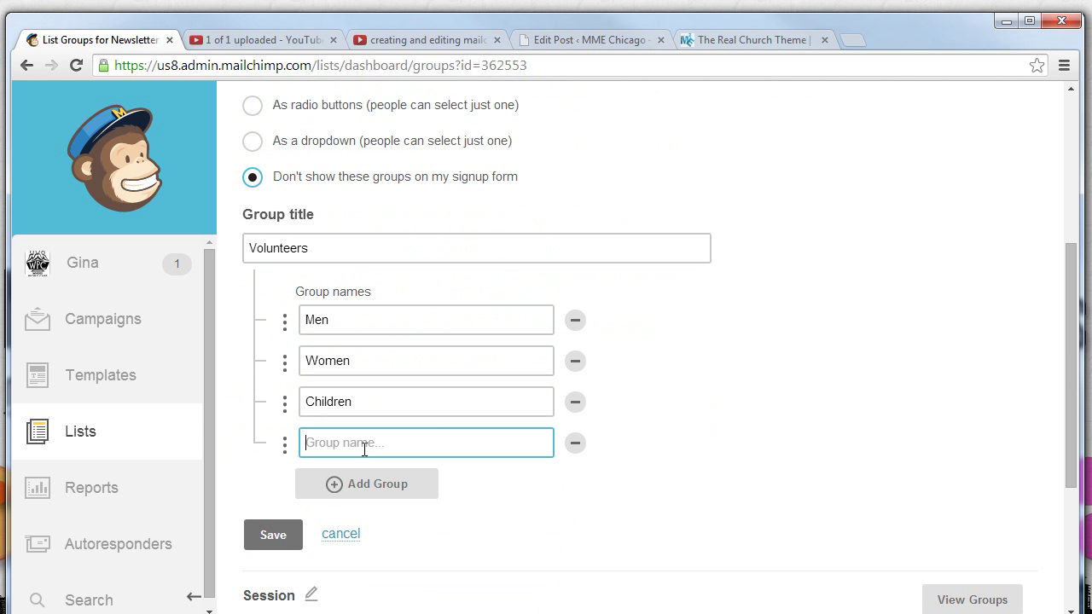
type("Men")
key("BackSpace")
key("BackSpace")
key("BackSpace")
type("Older Peop")
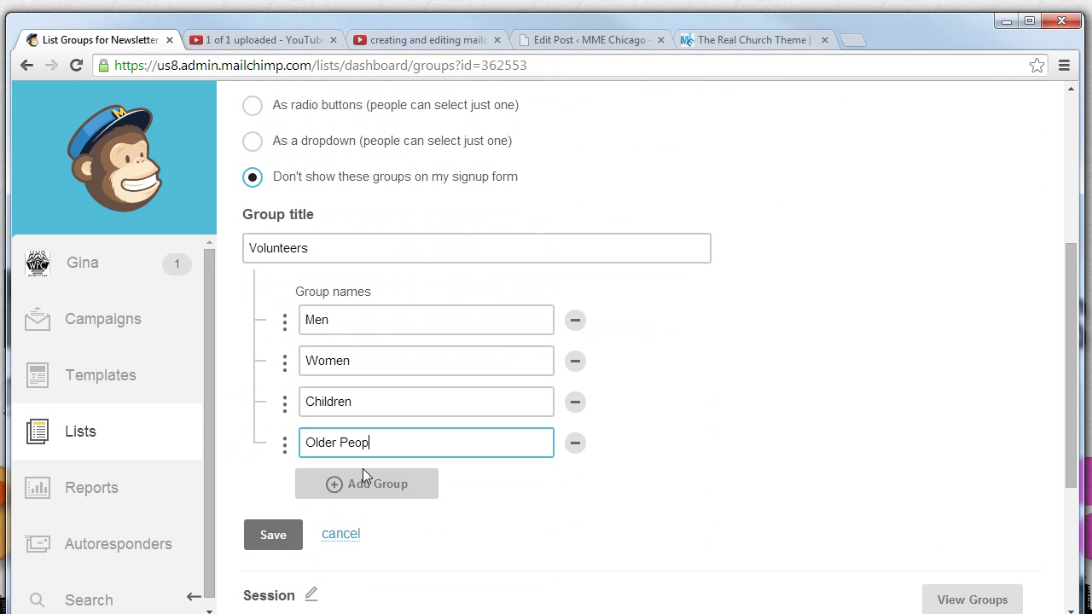
key("BackSpace")
key("BackSpace")
key("BackSpace")
key("BackSpace")
key("BackSpace")
key("BackSpace")
key("BackSpace")
key("BackSpace")
key("BackSpace")
key("BackSpace")
Step: Name the fourth group Elders and add a fifth group named Attend Other Church
type("Elders")
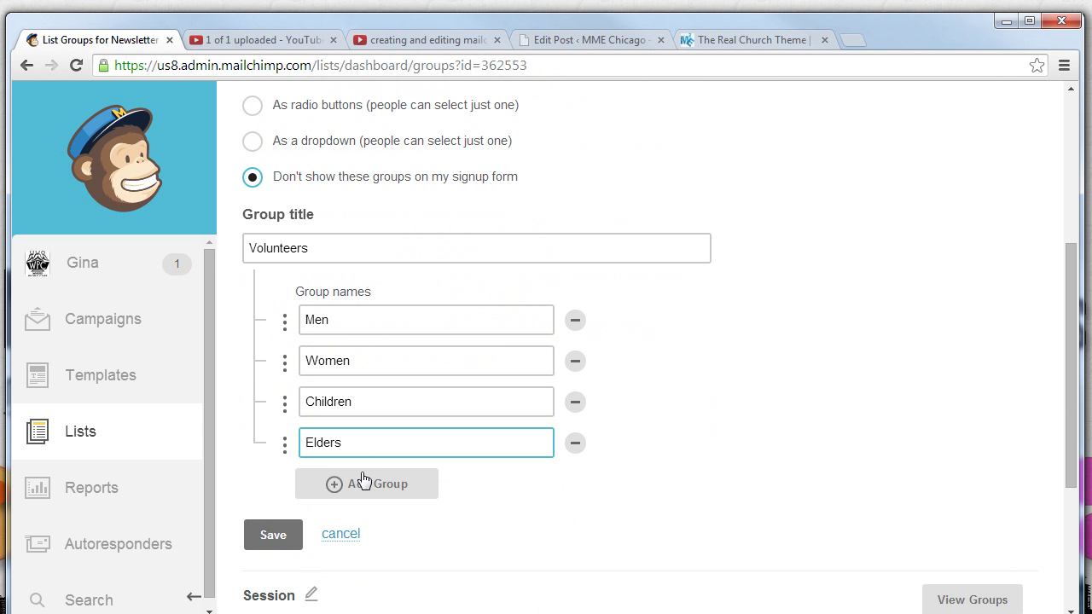
left_click(363, 482)
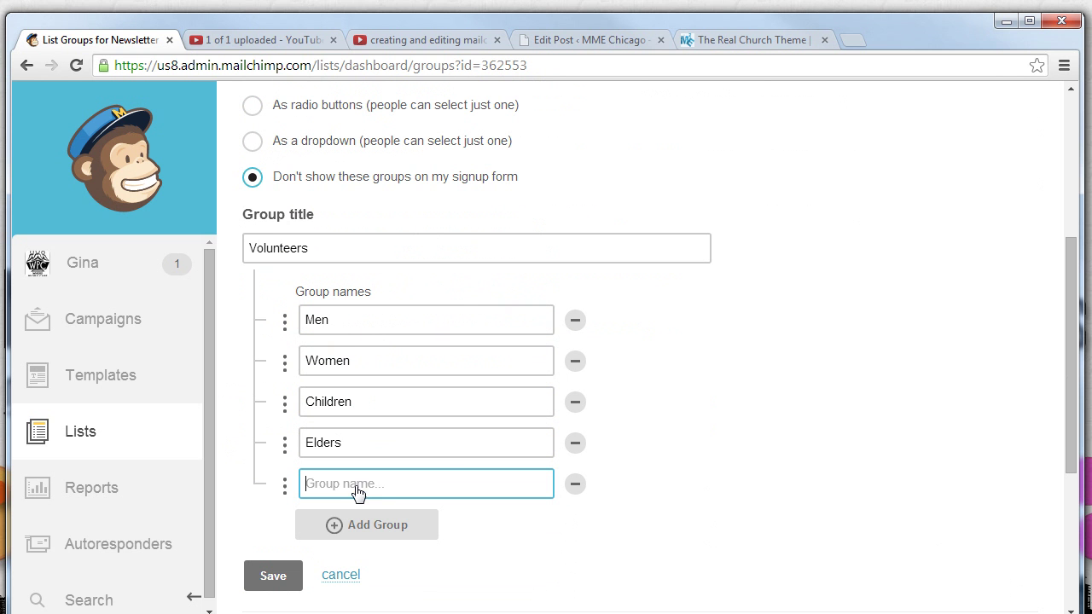
type("Attend Other Church")
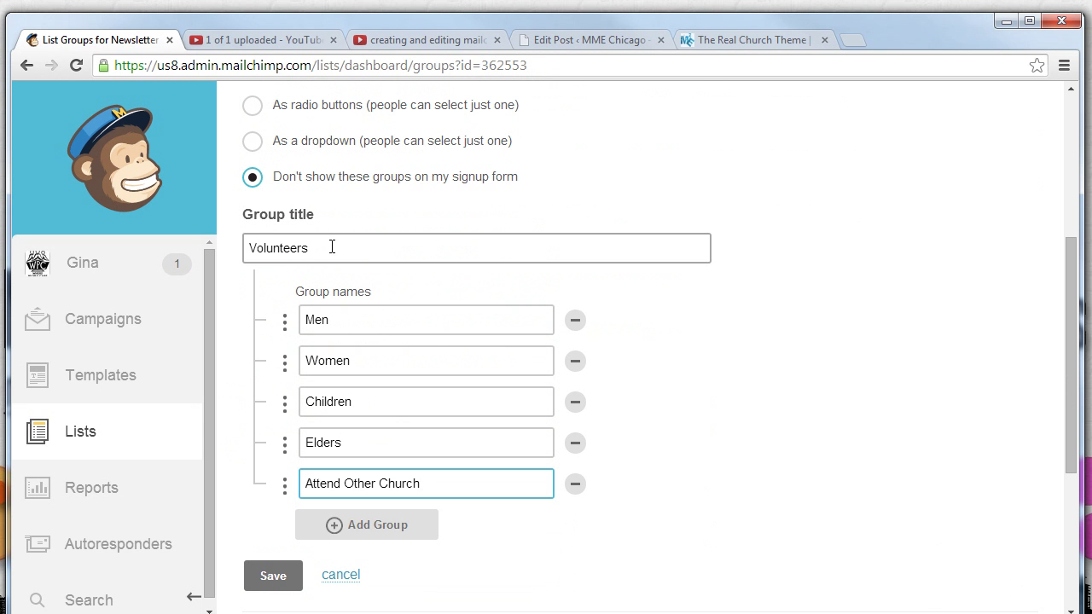
left_click_drag(332, 248, 249, 247)
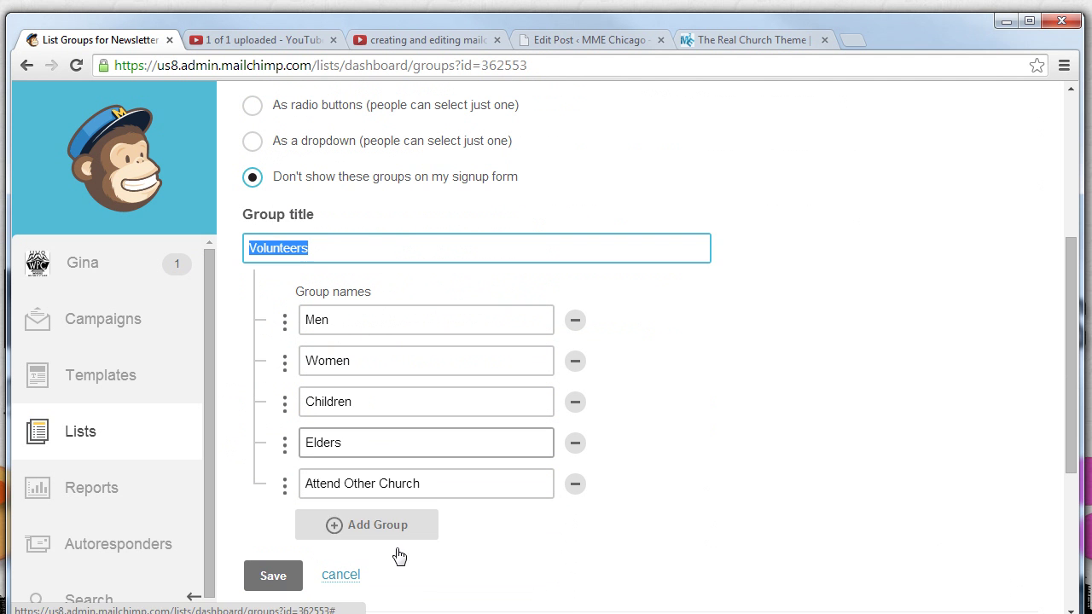
left_click_drag(422, 484, 288, 484)
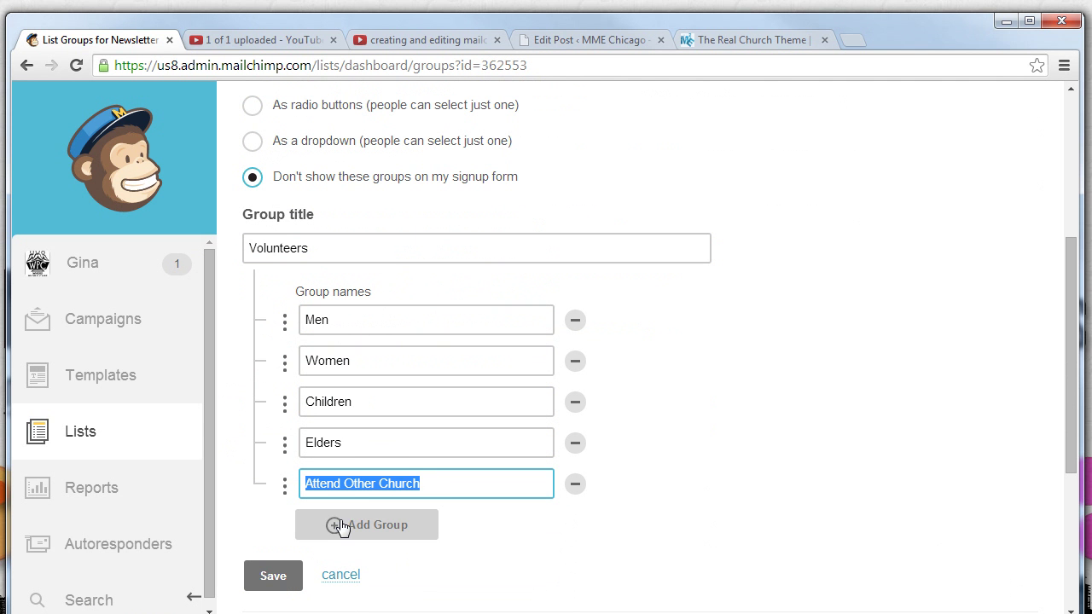
left_click(367, 363)
left_click_drag(328, 248, 212, 246)
left_click_drag(345, 321, 301, 327)
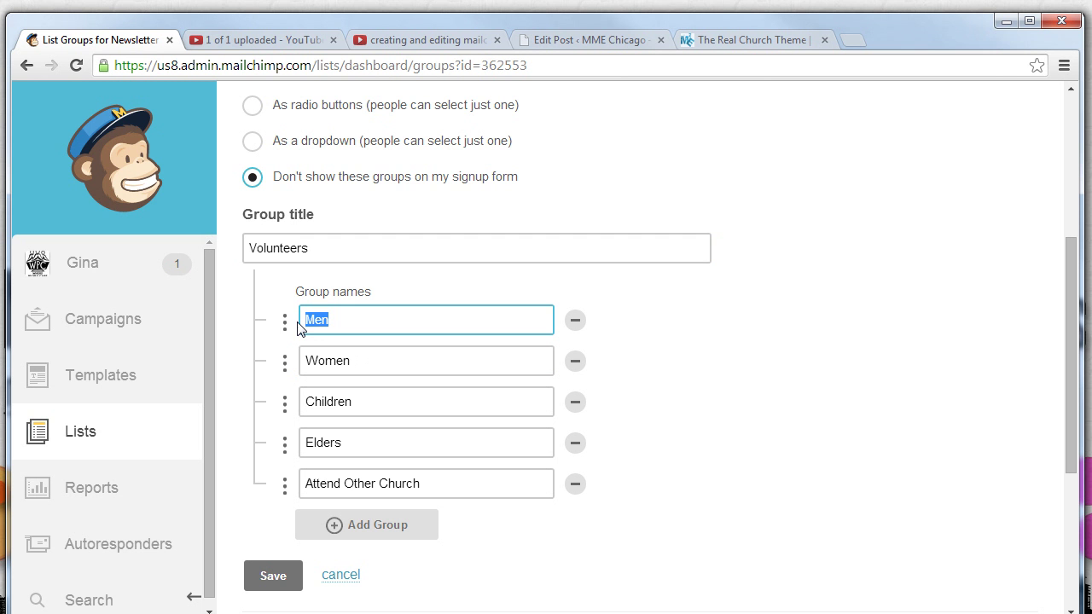
left_click_drag(384, 253, 241, 248)
left_click_drag(382, 360, 290, 360)
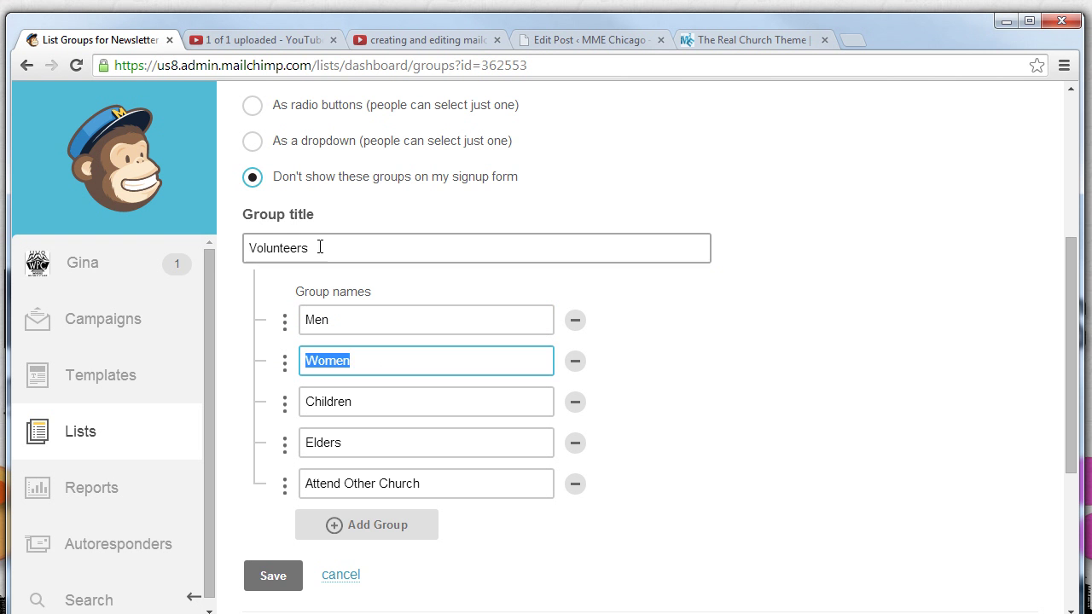
left_click_drag(319, 247, 183, 264)
left_click_drag(354, 401, 271, 411)
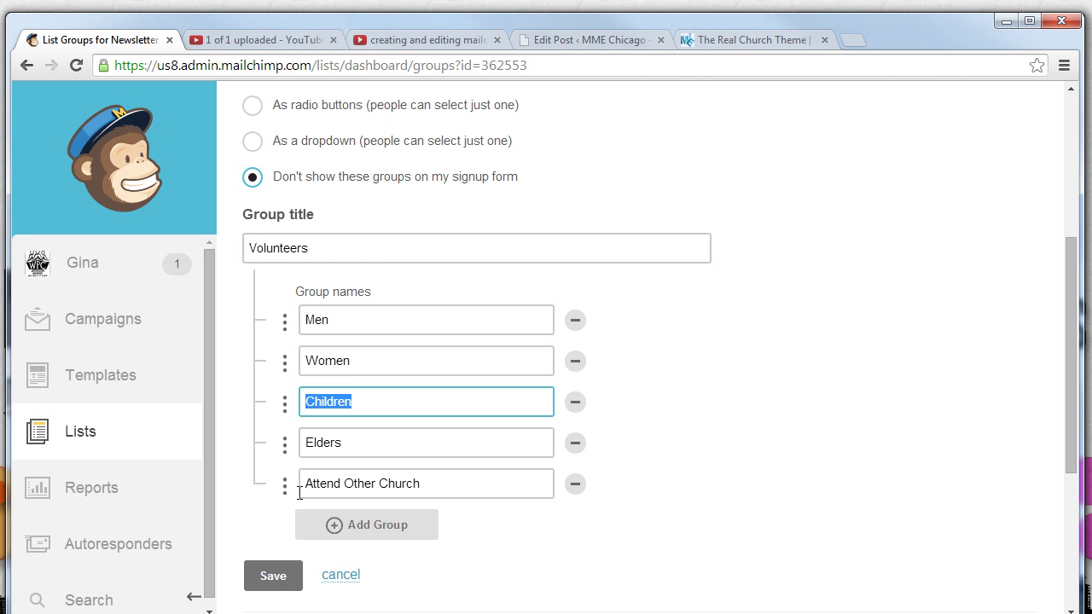
Step: Save the Volunteers groups and continue to importing subscribers into them
left_click(272, 587)
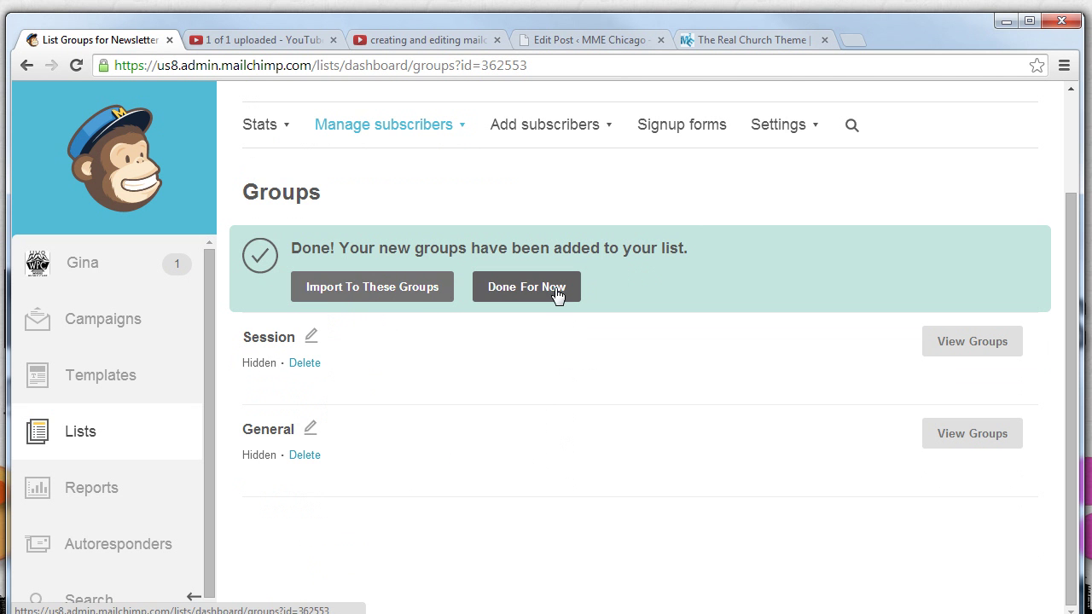
left_click(344, 292)
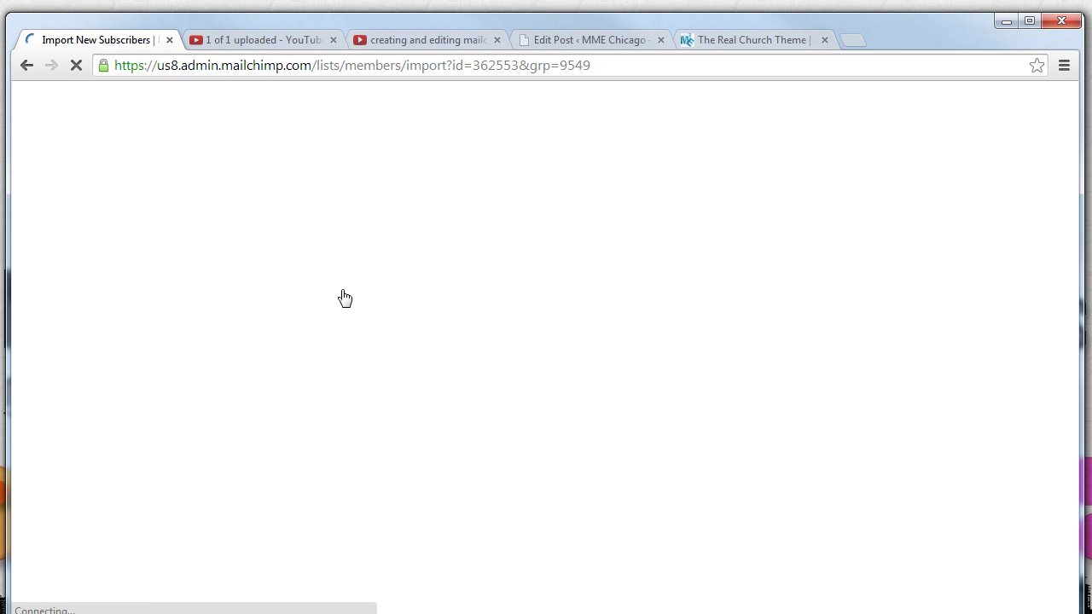
Step: Open the import from a CSV or TXT file and examine which groups imported subscribers can be added to
scroll(332, 370, "down", 3)
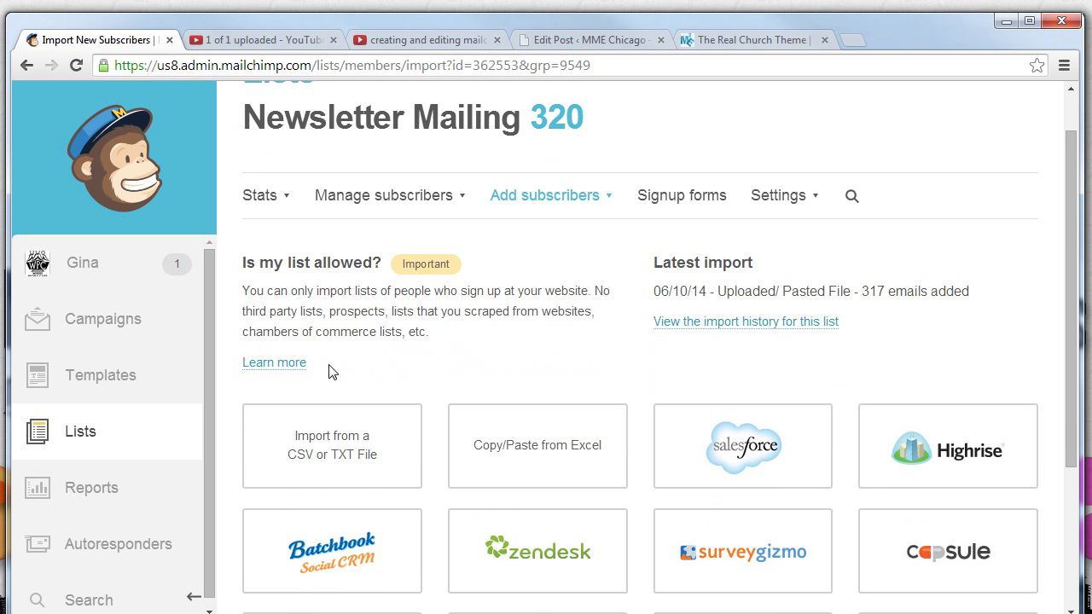
scroll(332, 370, "up", 1)
scroll(332, 370, "down", 2)
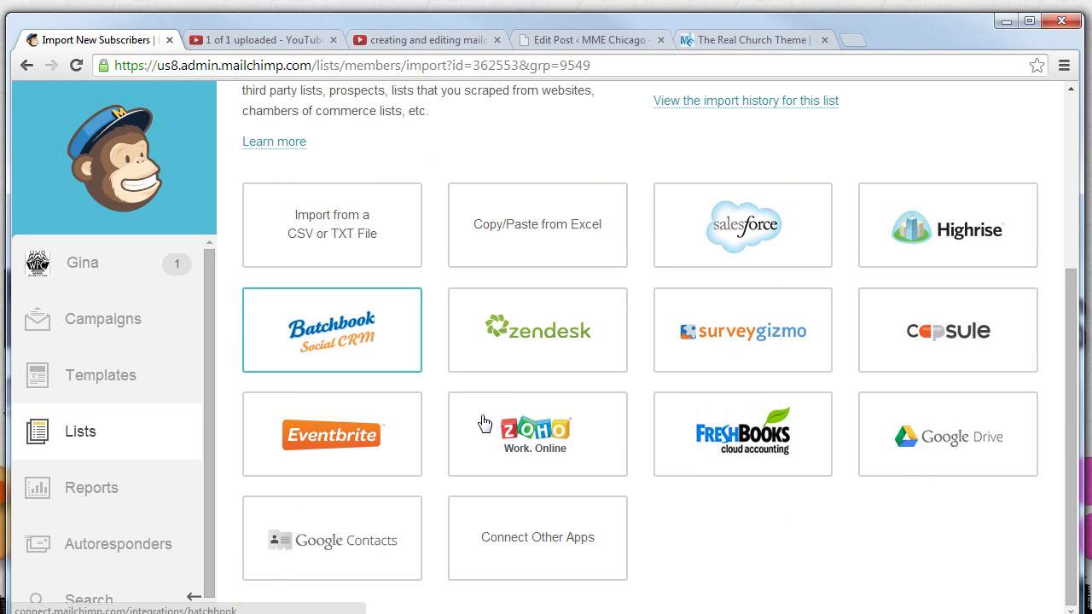
left_click(337, 247)
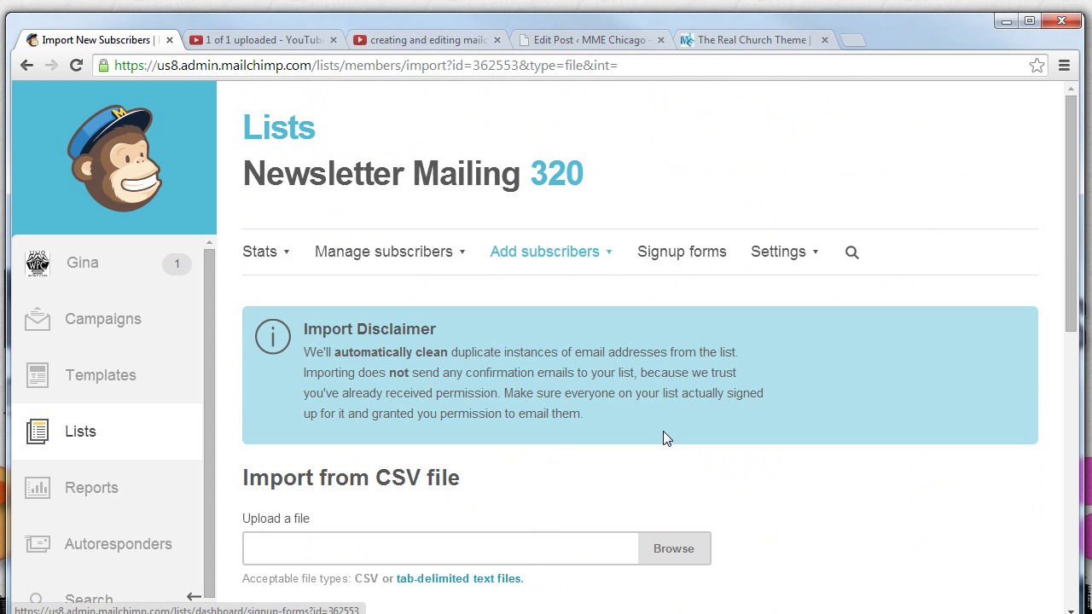
scroll(696, 554, "down", 1)
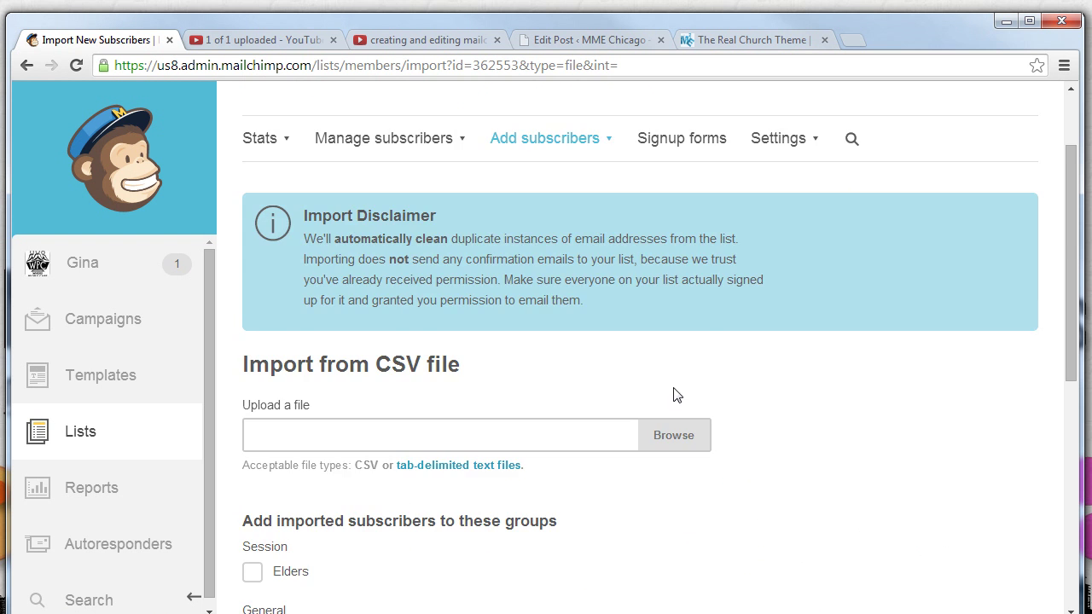
scroll(677, 395, "down", 3)
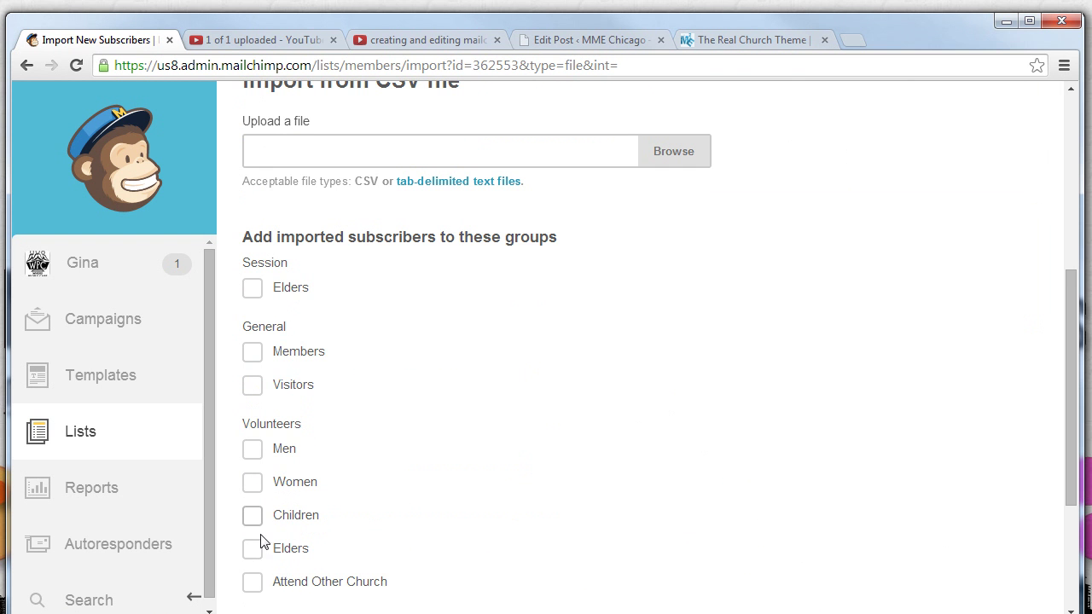
Step: Go back to the list's groups page without importing and view the groups under Volunteers
key("alt+Left")
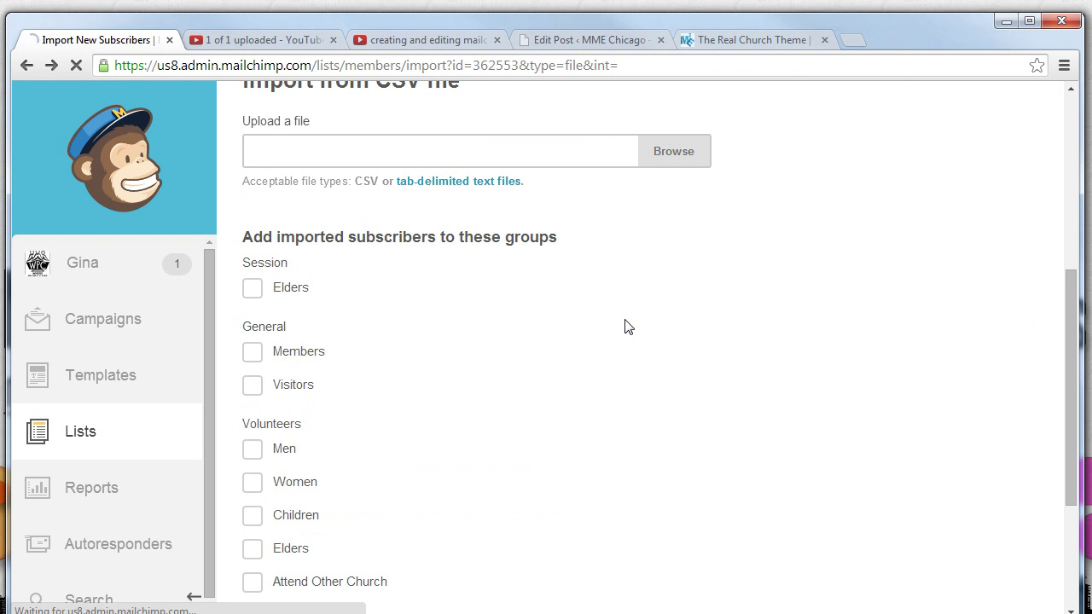
key("alt+Left")
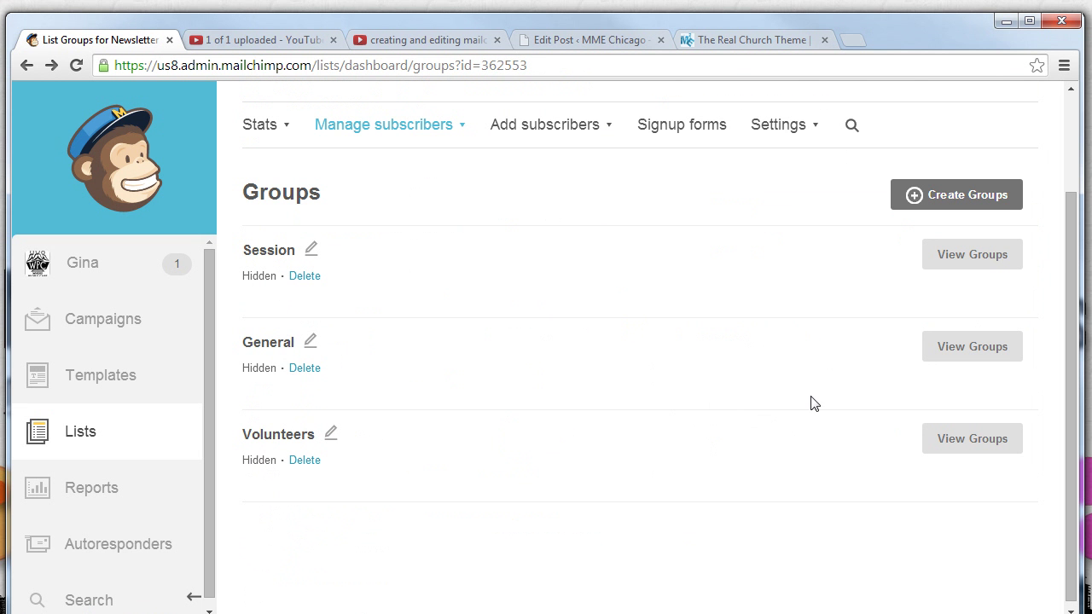
left_click(974, 447)
scroll(563, 475, "up", 2)
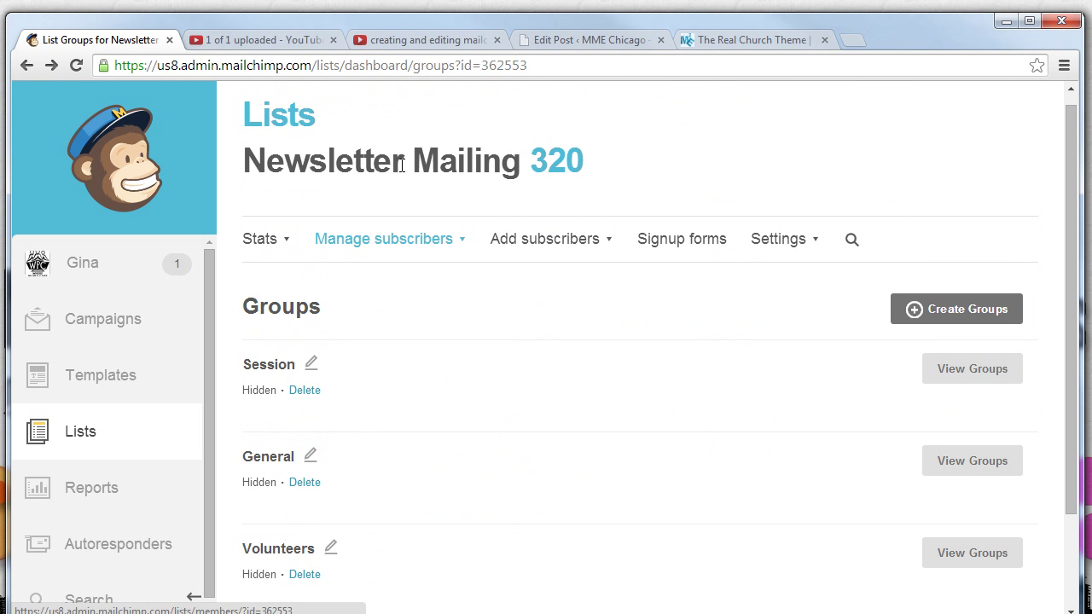
Step: Open the full subscriber table of the Newsletter Mailing list
left_click_drag(243, 160, 520, 156)
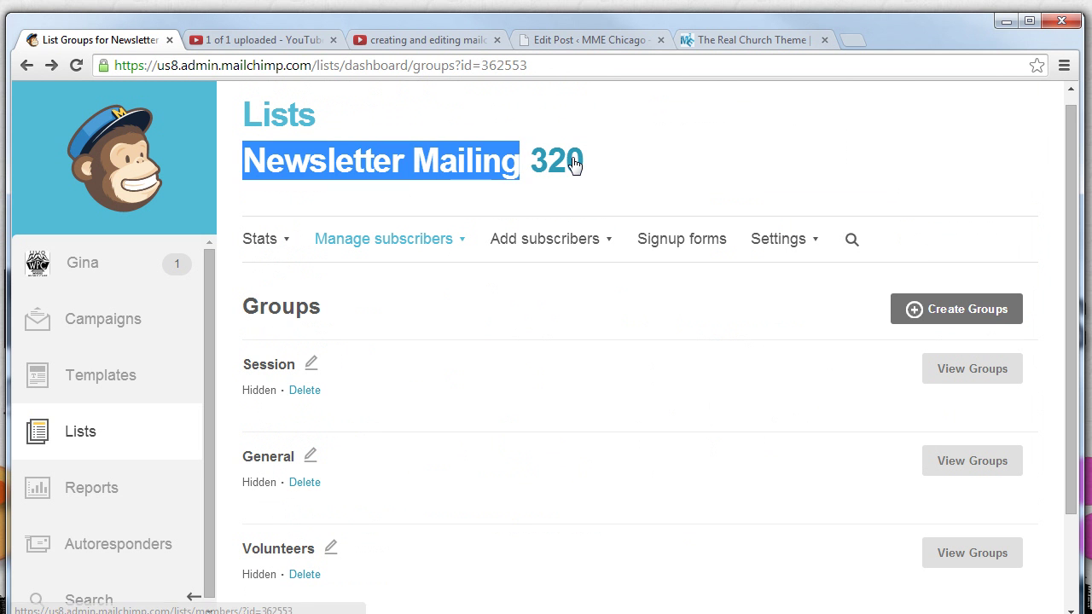
left_click(558, 165)
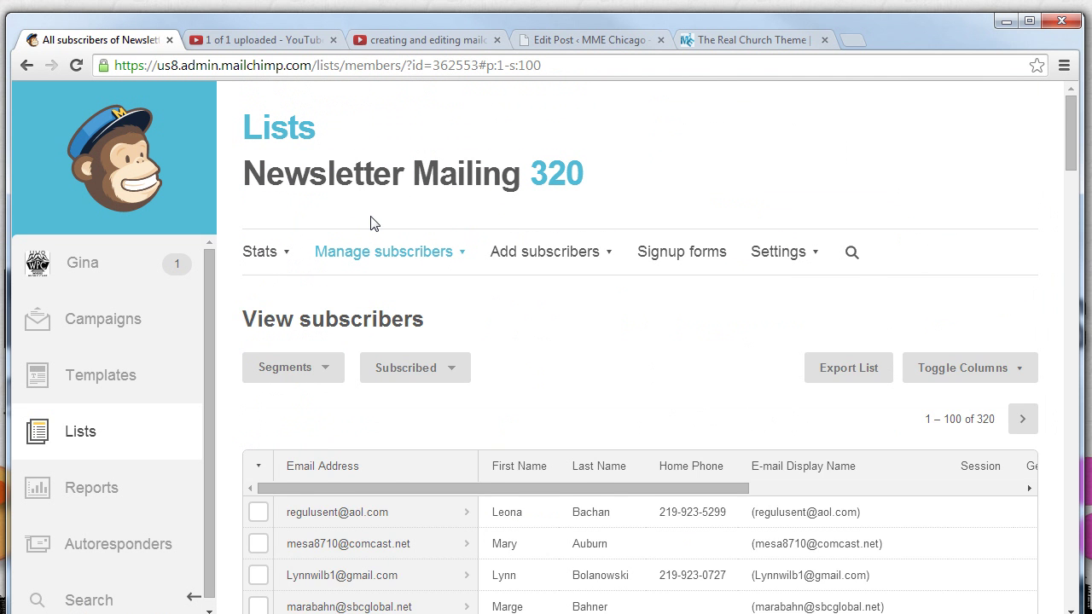
scroll(256, 293, "down", 1)
scroll(221, 304, "down", 1)
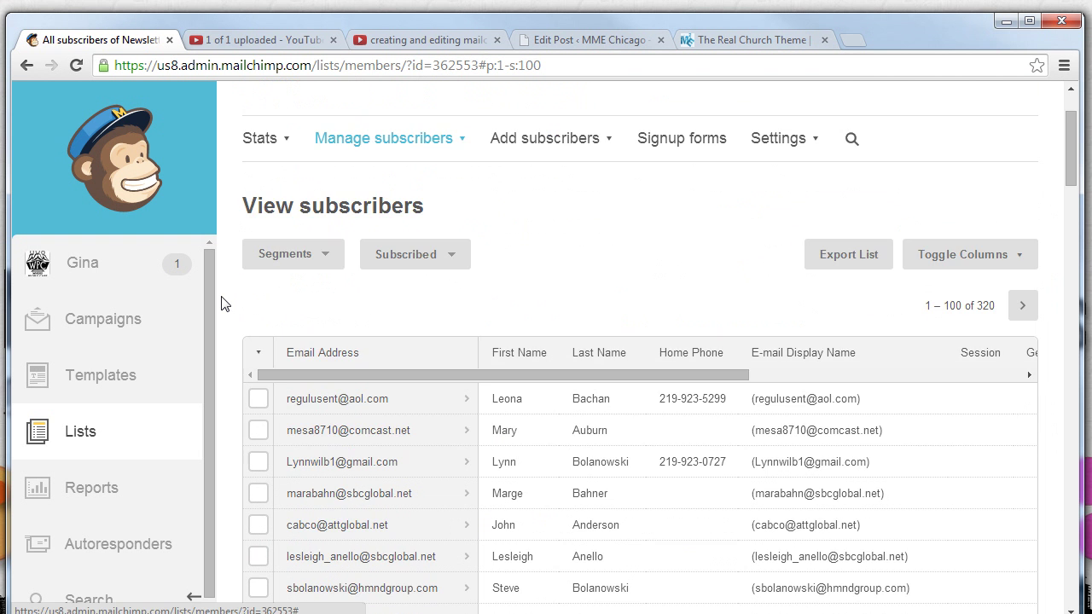
Step: Select nine consecutive subscribers in the subscriber table, from the 16th to the 24th row
scroll(220, 303, "down", 2)
scroll(1066, 187, "down", 2)
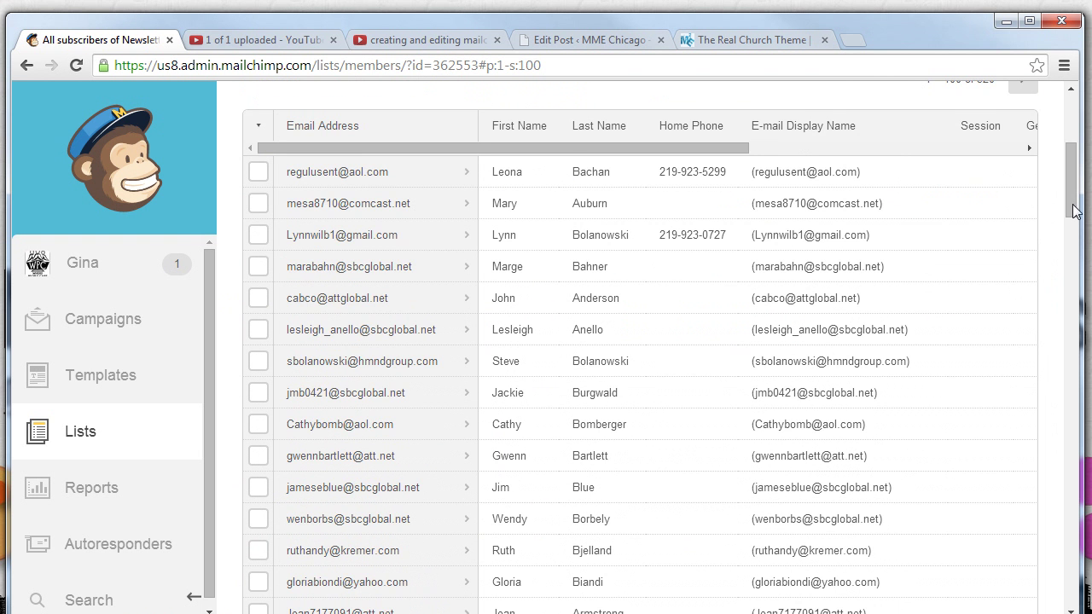
left_click(1080, 253)
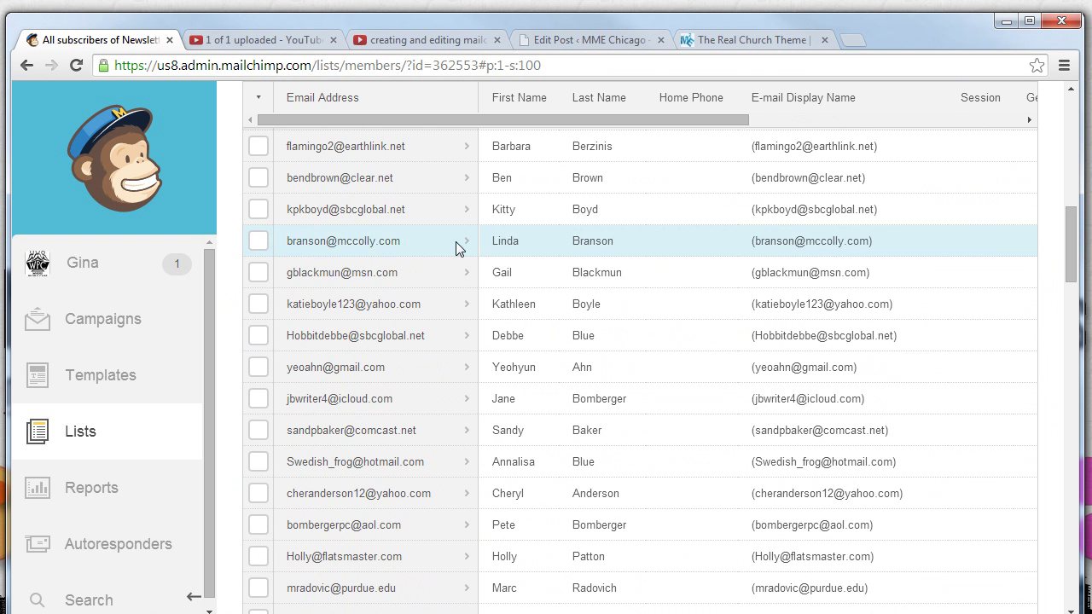
left_click(258, 242)
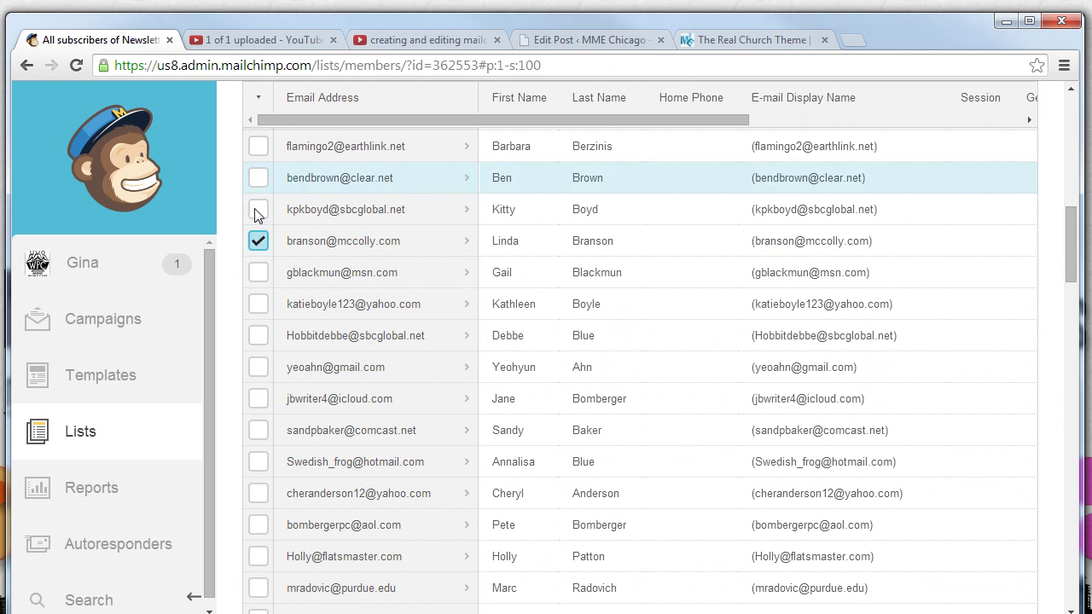
left_click(257, 210)
left_click(257, 177)
left_click(257, 146)
left_click(258, 272)
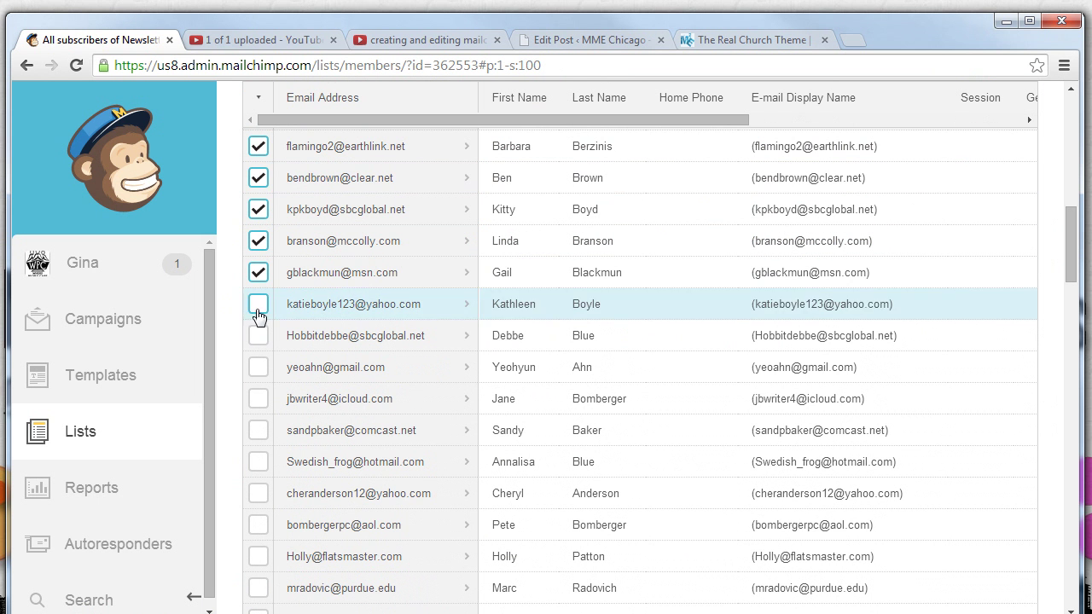
left_click(258, 304)
left_click(258, 335)
left_click(258, 367)
left_click(258, 399)
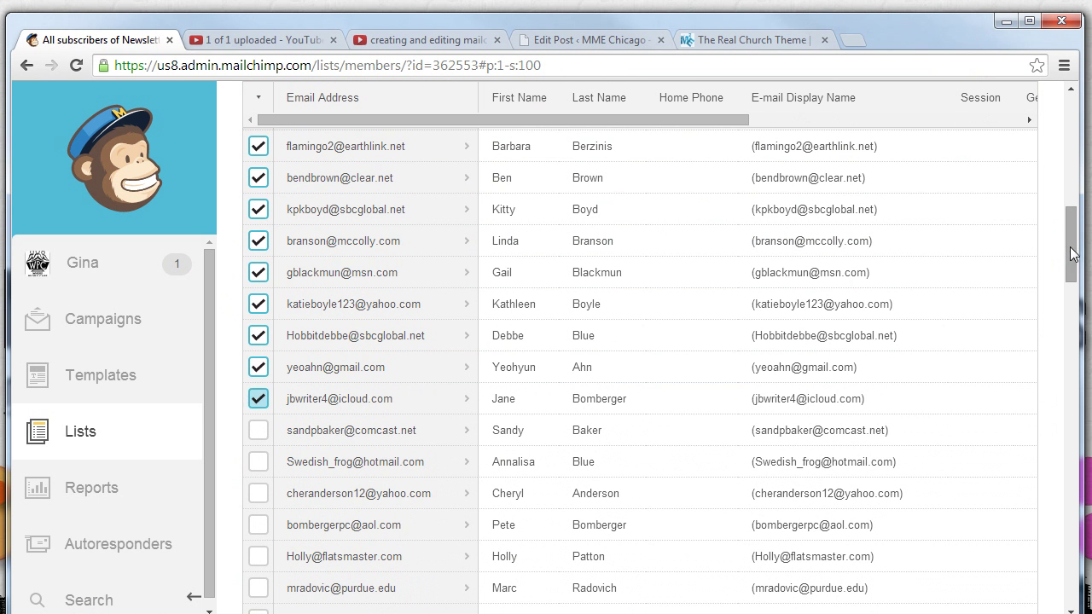
Step: Examine the actions available for the selected subscribers, including adding them to the Session, General or Volunteers groups
scroll(1072, 419, "down", 20)
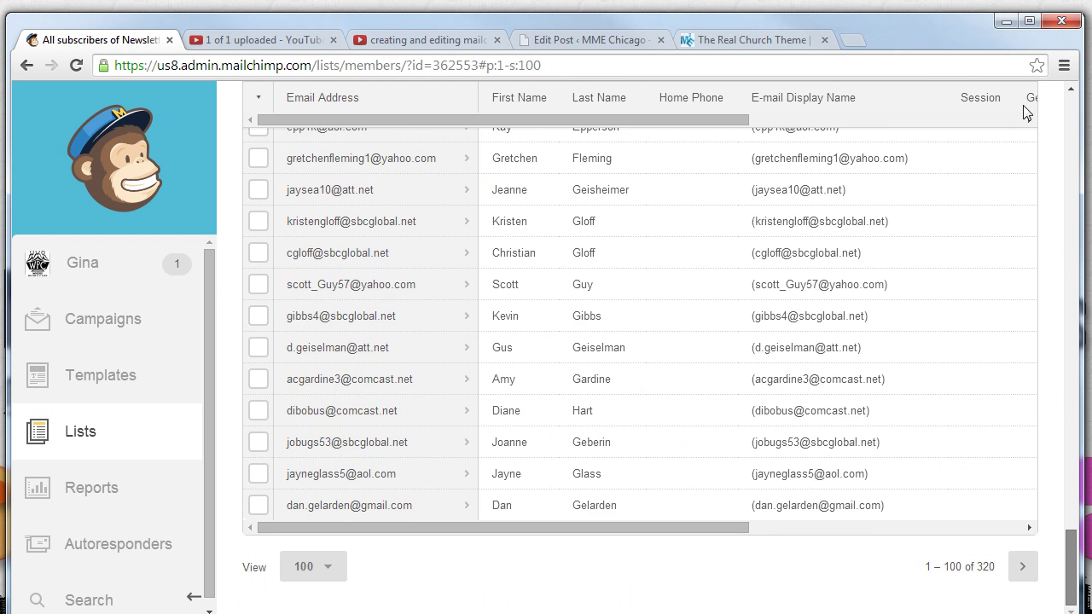
scroll(1026, 110, "up", 15)
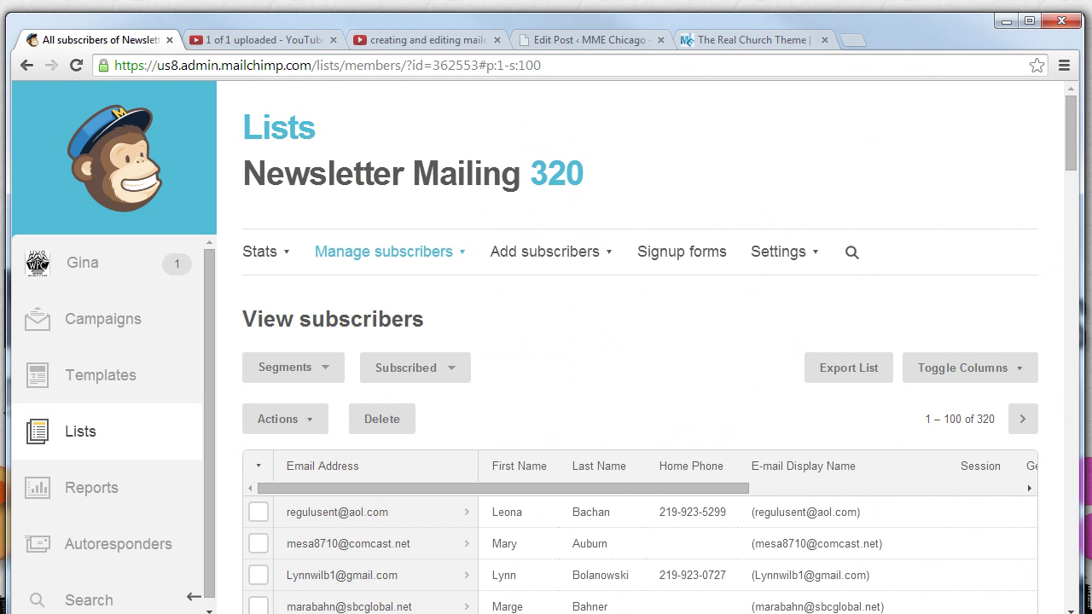
scroll(627, 341, "down", 1)
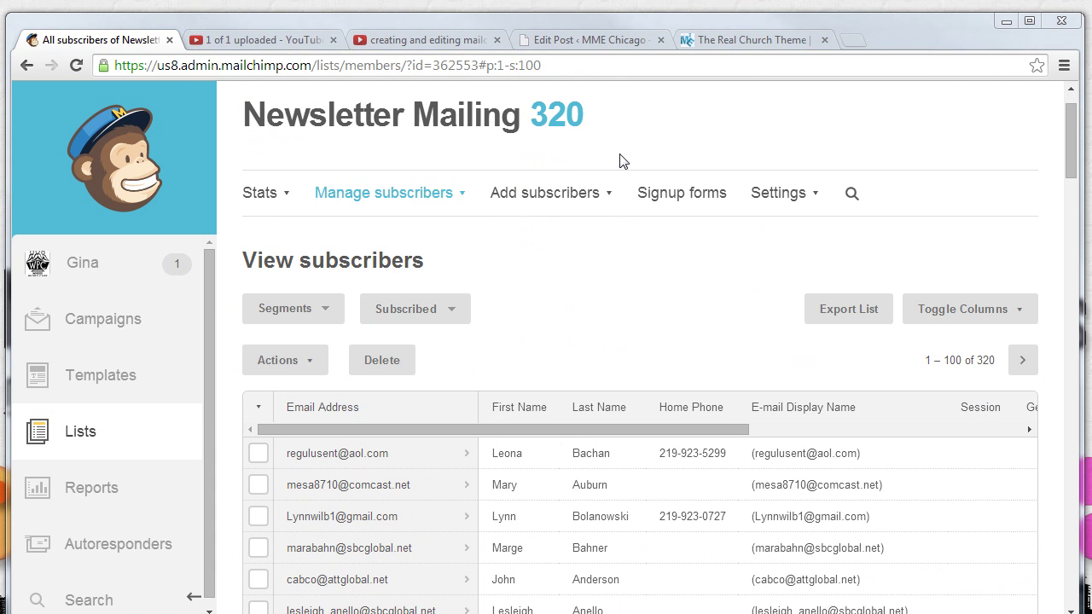
left_click(304, 362)
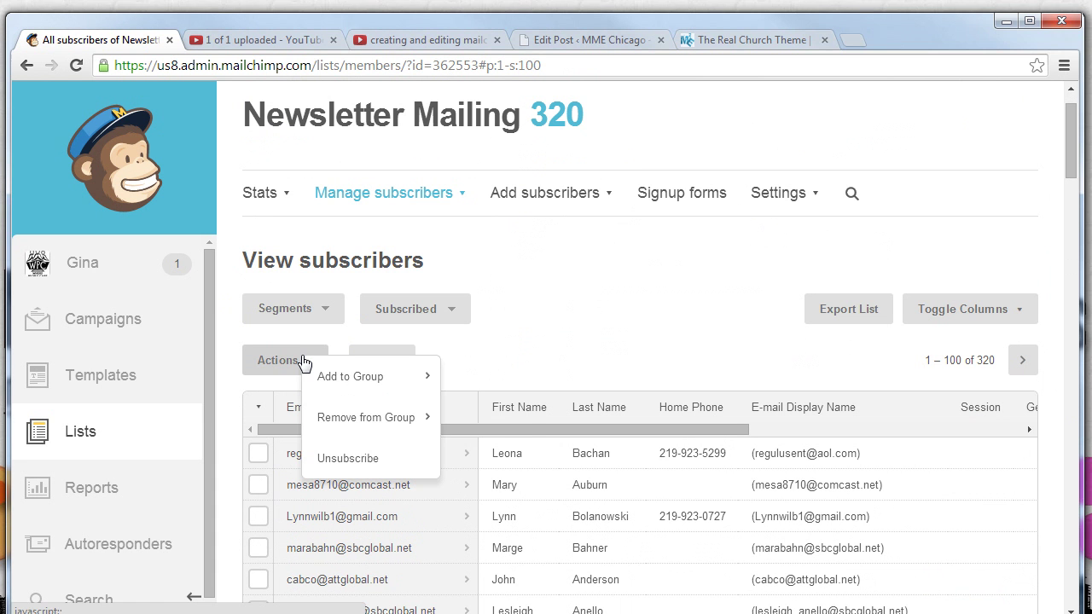
mouse_move(332, 377)
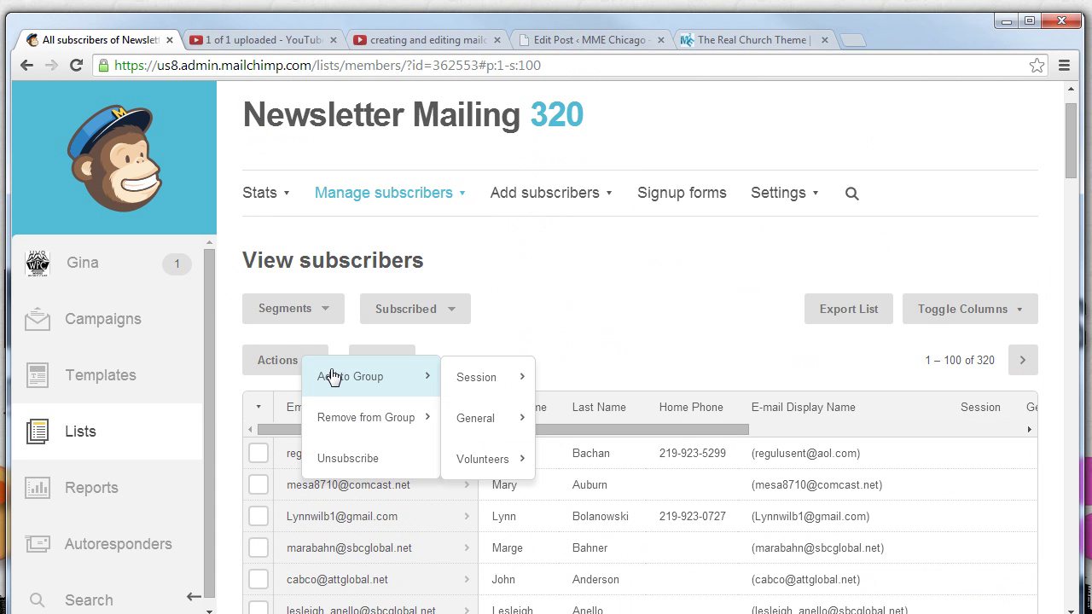
mouse_move(493, 473)
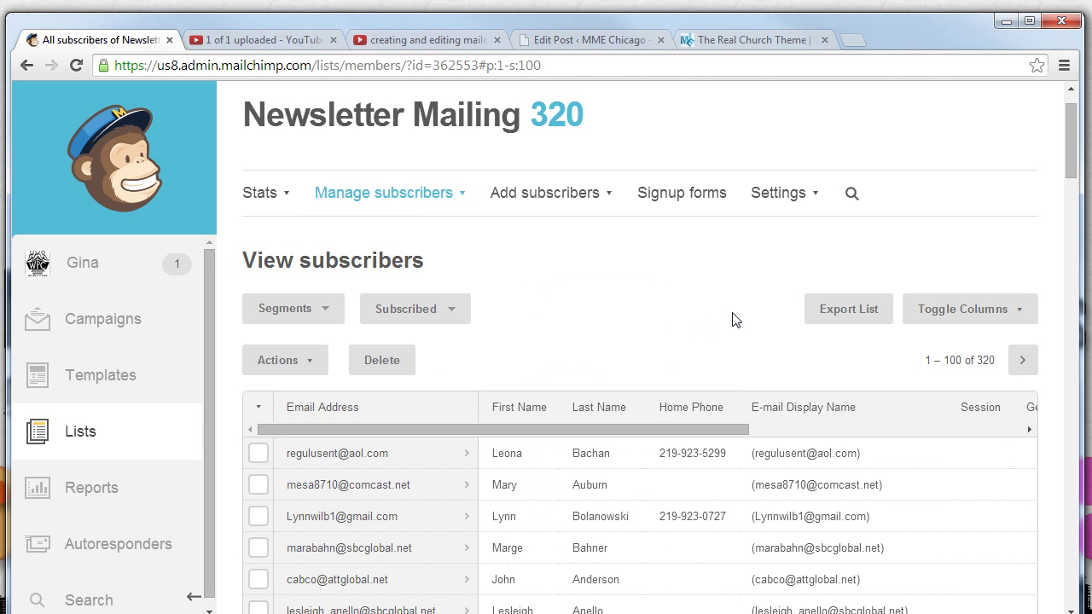
Step: Deselect all nine selected subscribers in the subscriber table
scroll(682, 318, "down", 1)
scroll(623, 313, "down", 1)
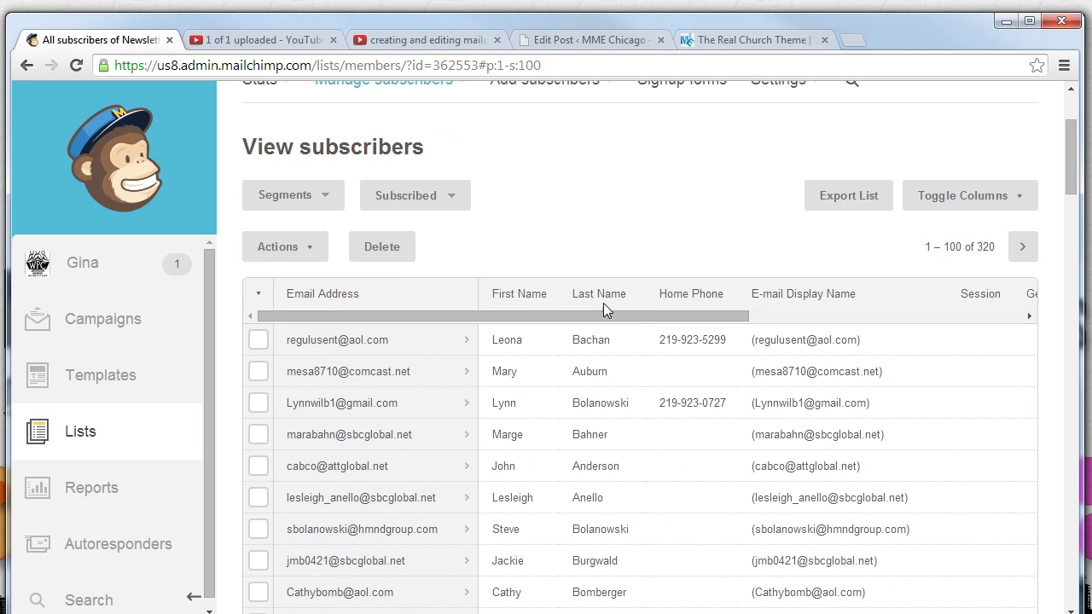
scroll(603, 309, "down", 1)
scroll(603, 309, "down", 8)
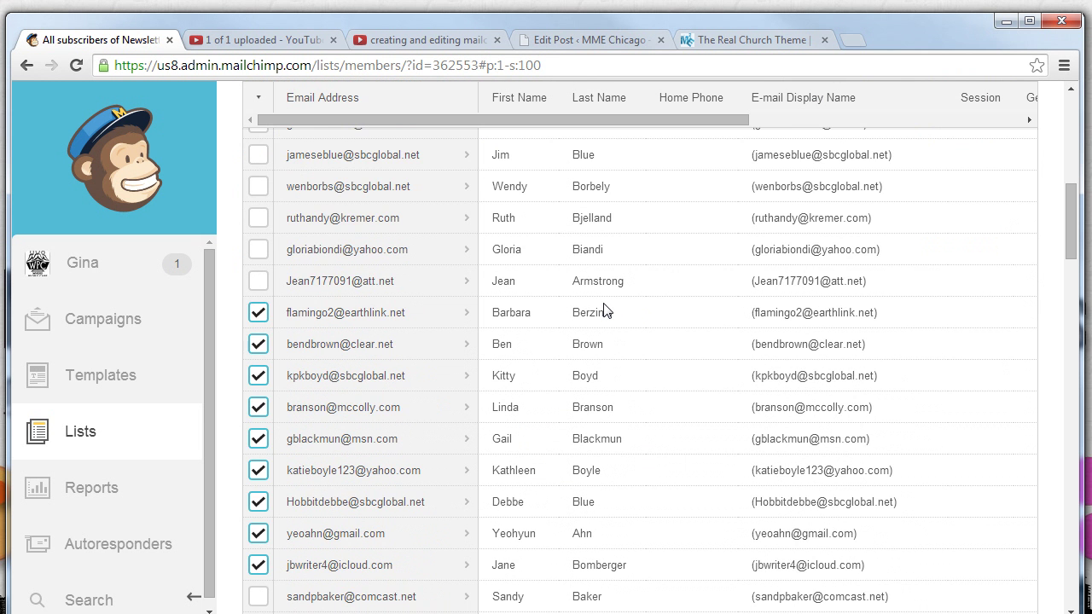
scroll(269, 340, "up", 1)
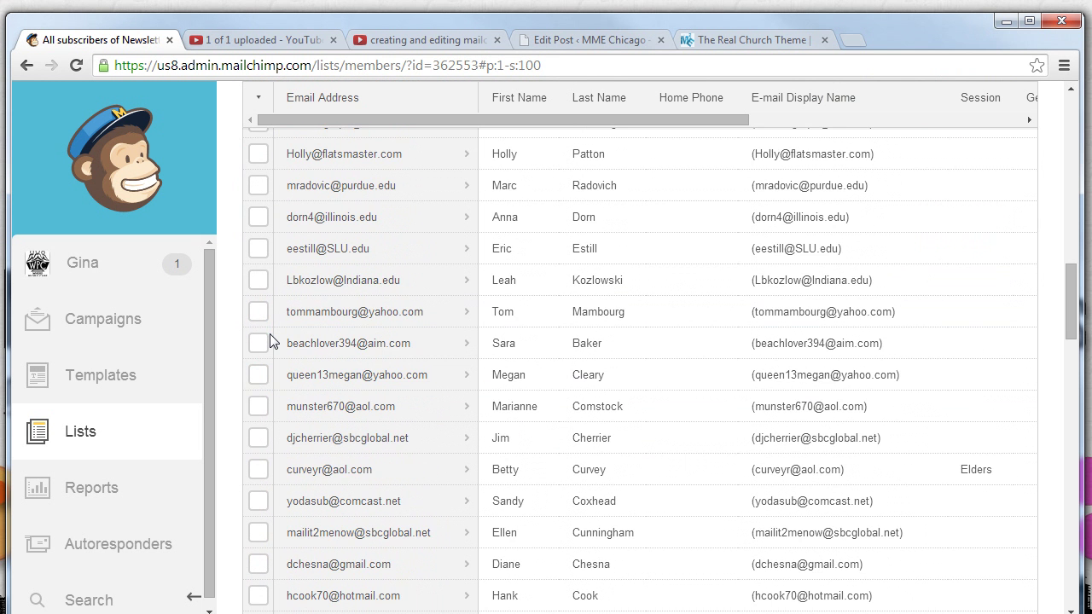
scroll(270, 340, "up", 3)
scroll(261, 256, "up", 2)
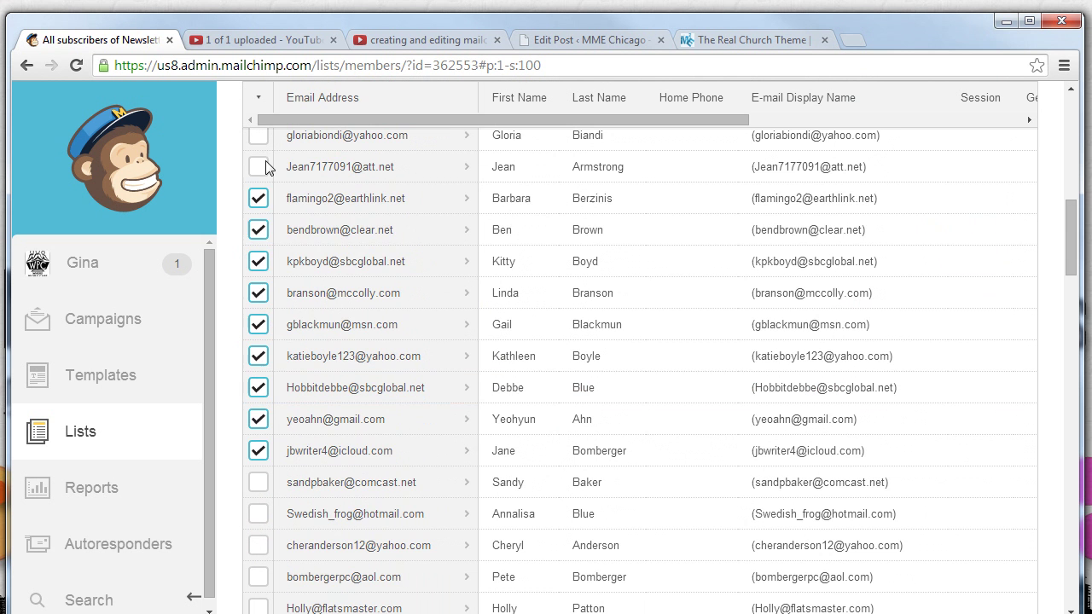
left_click(259, 198)
left_click(258, 229)
left_click(258, 261)
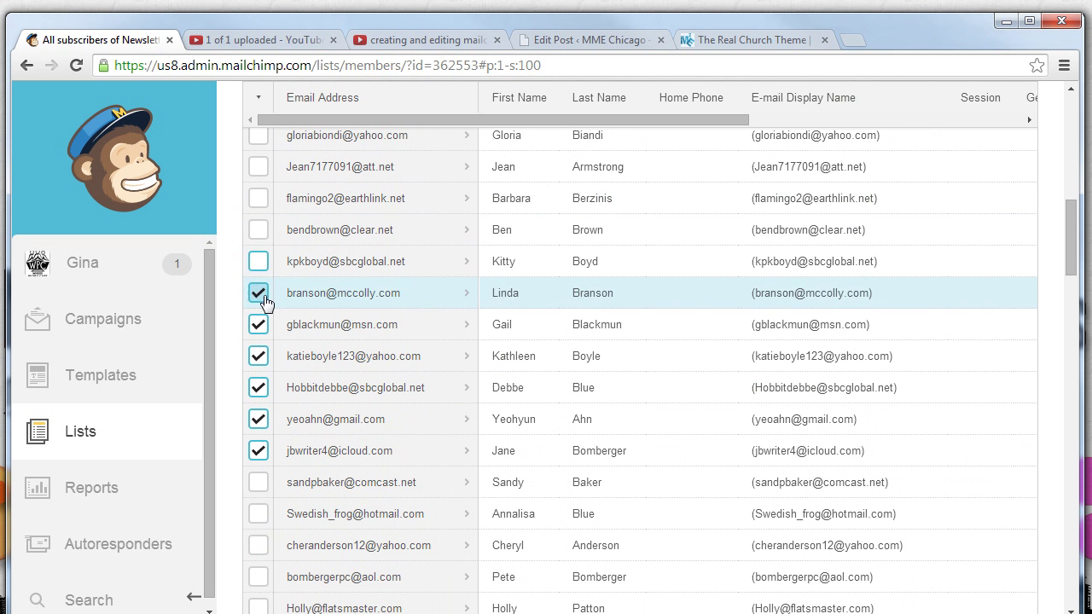
left_click(259, 292)
left_click(259, 325)
left_click(259, 355)
left_click(259, 387)
left_click(259, 419)
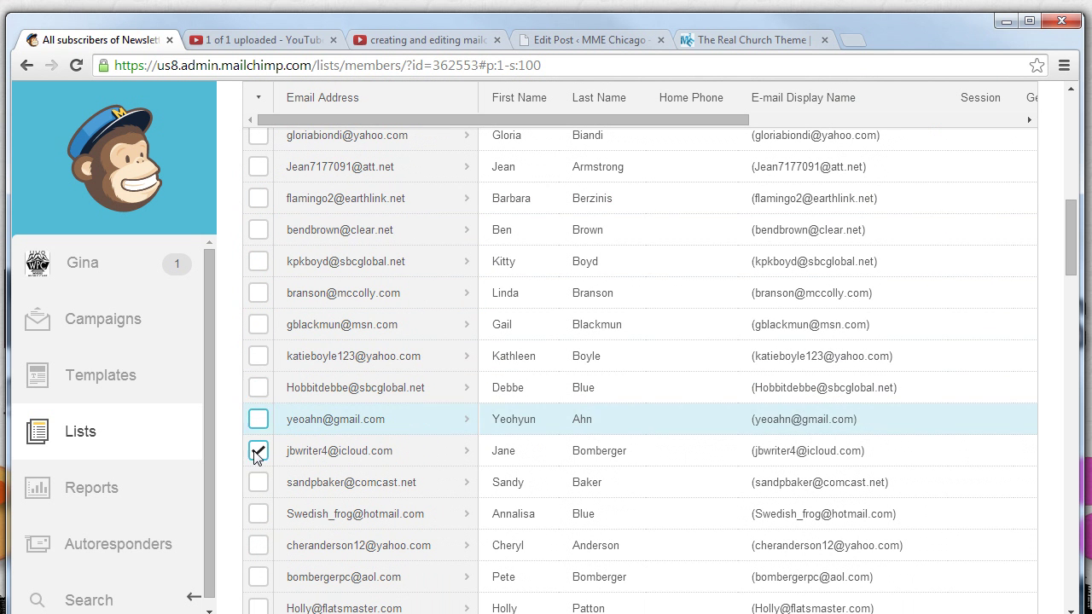
left_click(258, 451)
Step: Open the profile of the 15th subscriber in the table and start editing the groups that person is subscribed to
left_click(369, 168)
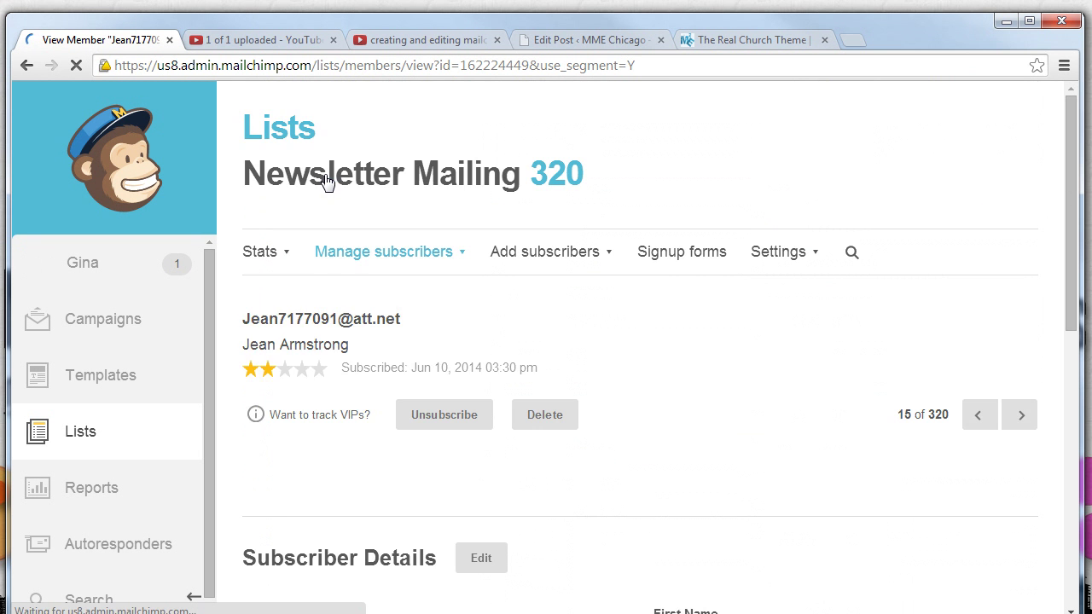
scroll(452, 413, "down", 8)
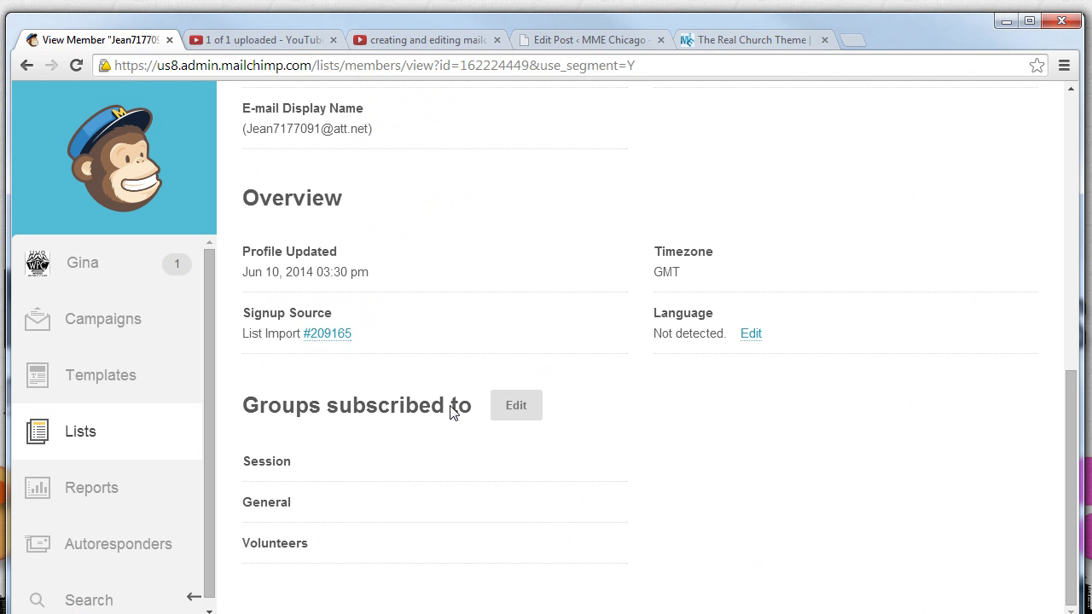
left_click(528, 413)
scroll(528, 413, "down", 4)
scroll(528, 414, "up", 1)
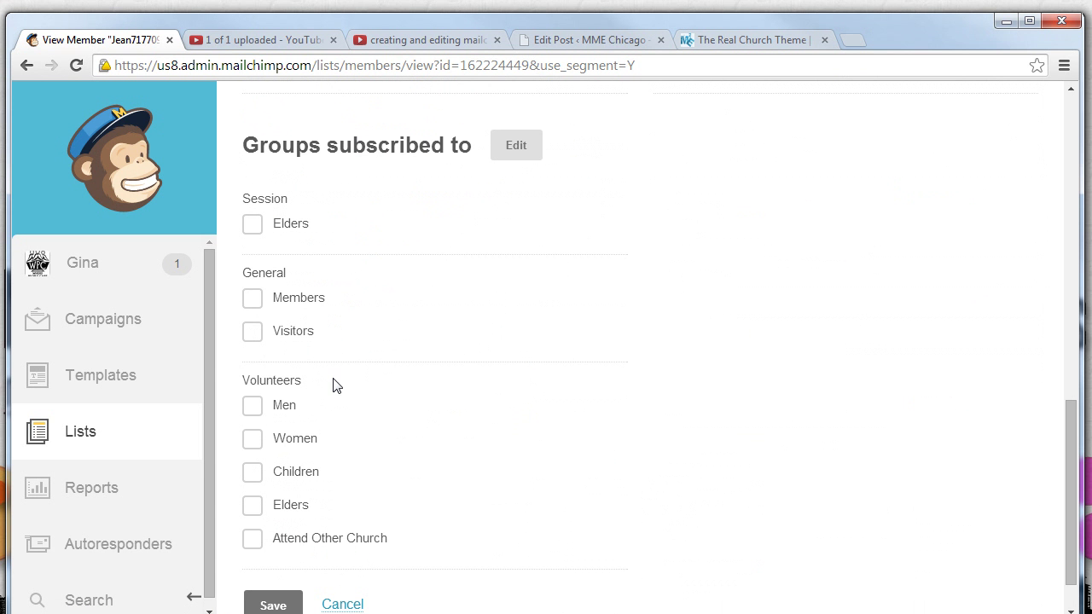
scroll(334, 384, "up", 10)
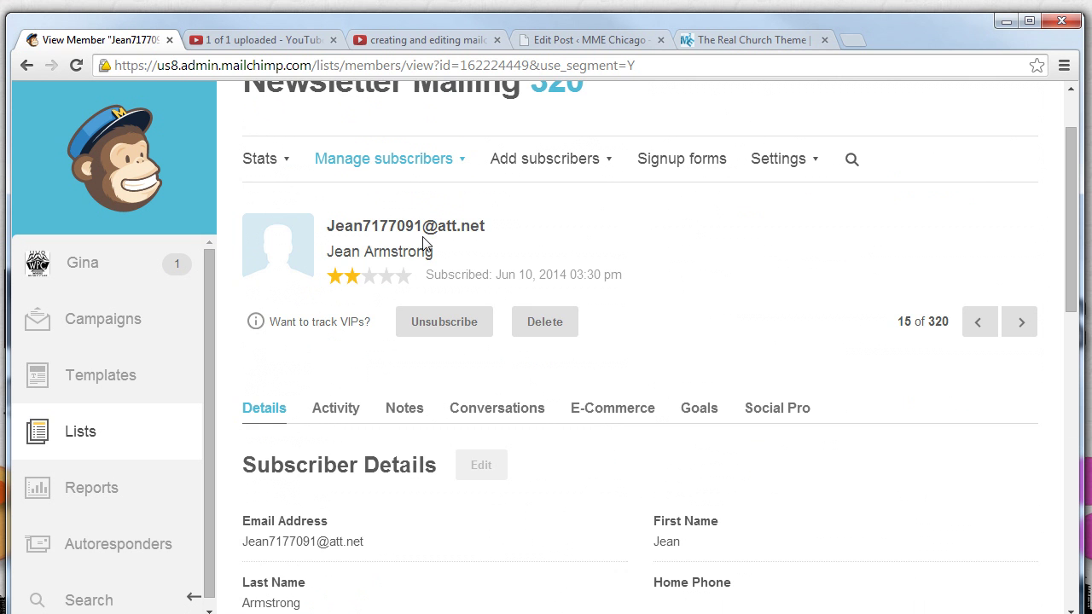
scroll(424, 243, "down", 5)
scroll(424, 244, "down", 5)
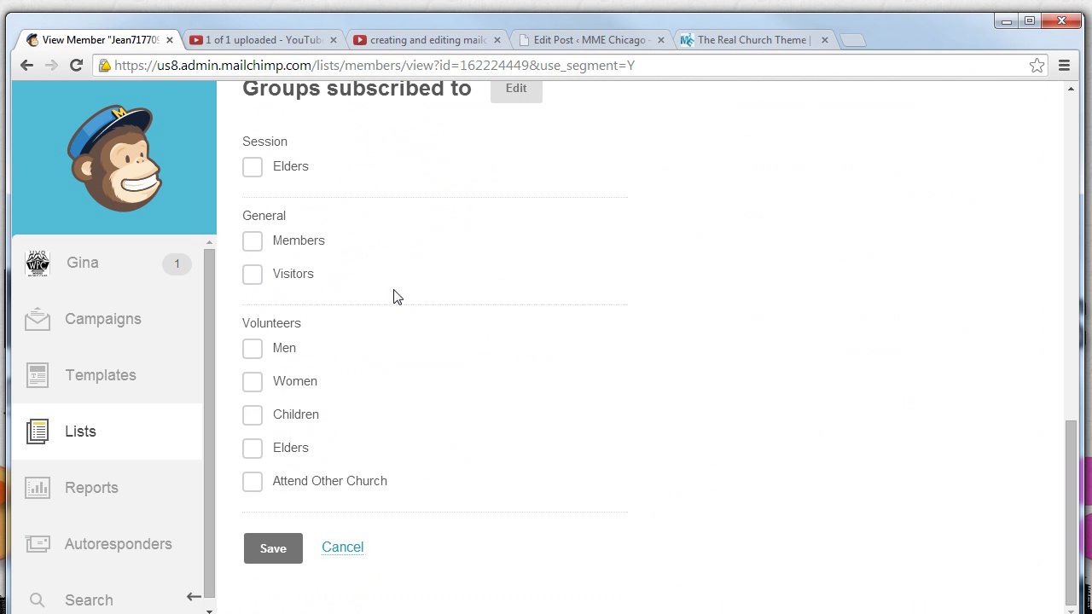
Step: Select Men under Volunteers, Members under General and Elders under Session for this subscriber
left_click(251, 355)
scroll(948, 512, "up", 1)
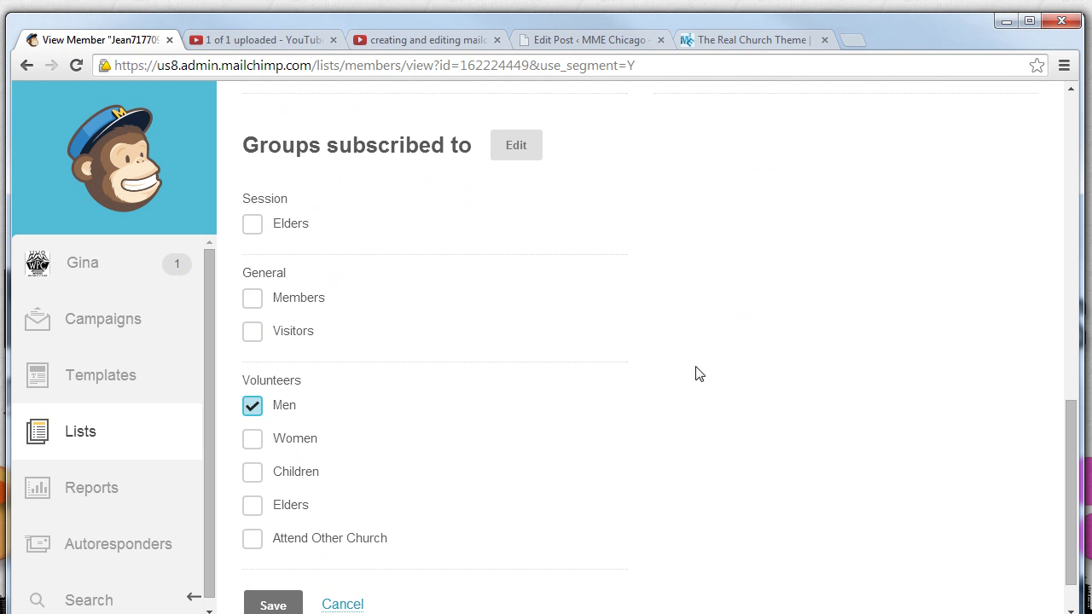
left_click(254, 301)
left_click(253, 223)
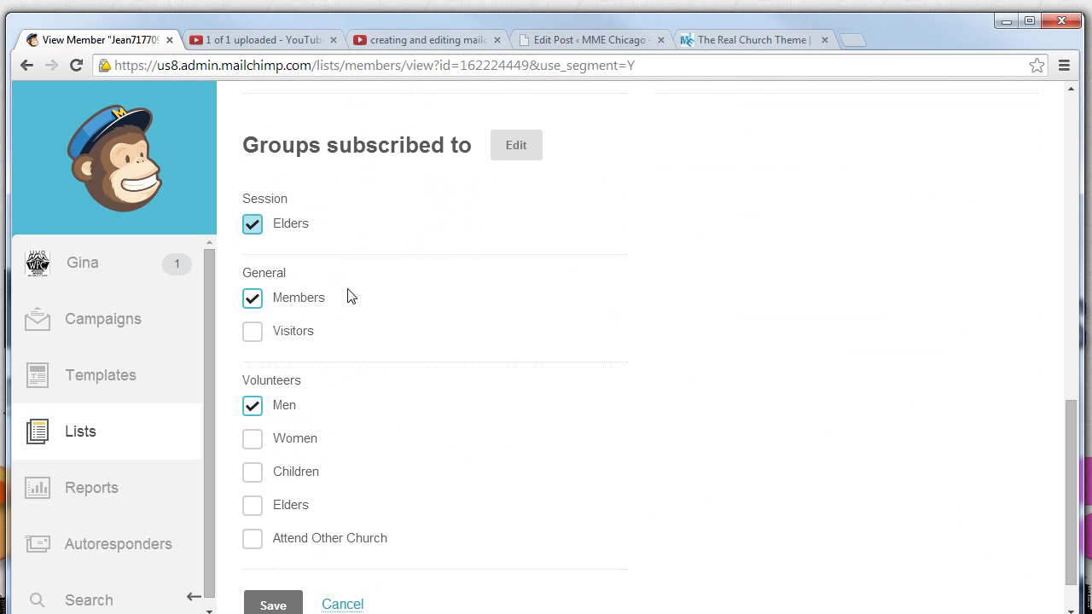